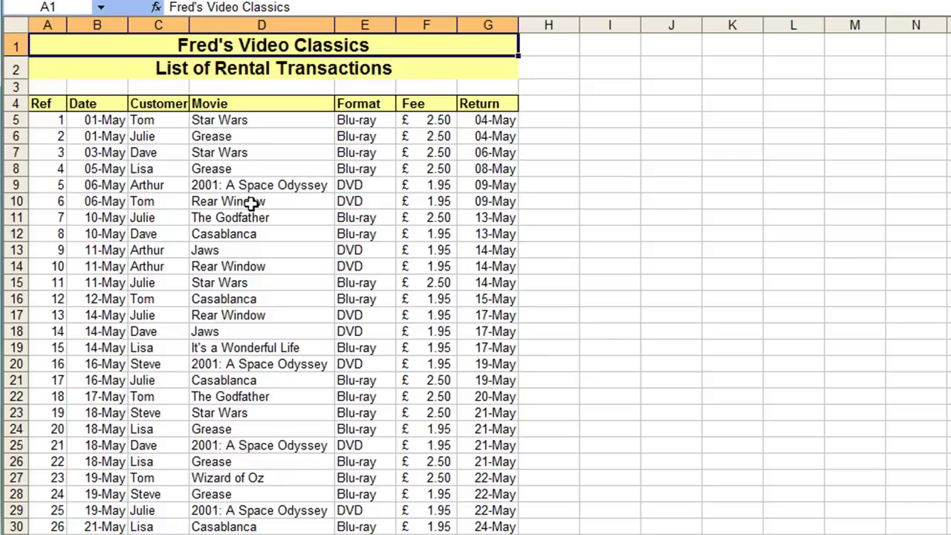
Browse the rental list with arrow, Page Down/Up and Home keys, then jump to last cell G34.
{"action": "key", "text": "Down"}
{"action": "key", "text": "Down"}
{"action": "key", "text": "Down"}
{"action": "key", "text": "Down"}
{"action": "key", "text": "Down"}
{"action": "key", "text": "Down"}
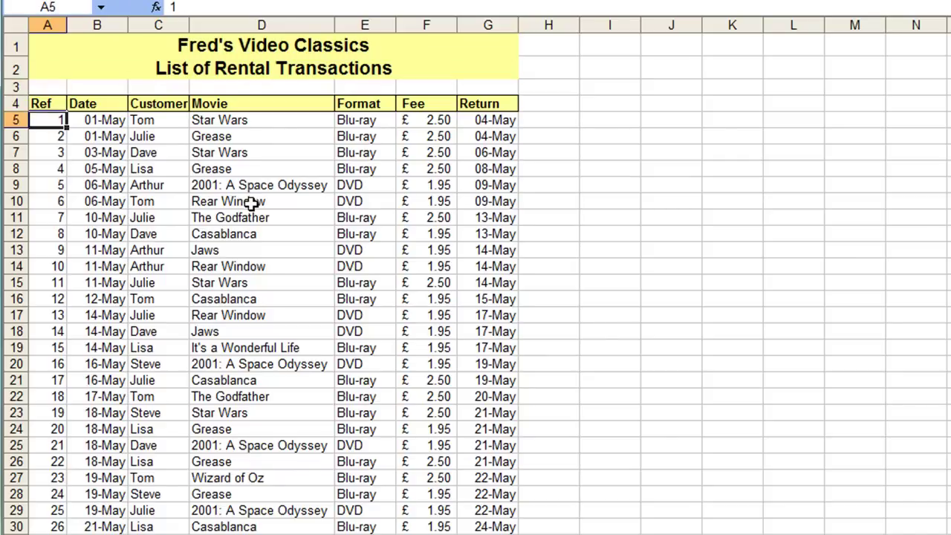
{"action": "key", "text": "Right"}
{"action": "key", "text": "Right"}
{"action": "key", "text": "Right"}
{"action": "key", "text": "Left"}
{"action": "key", "text": "Down"}
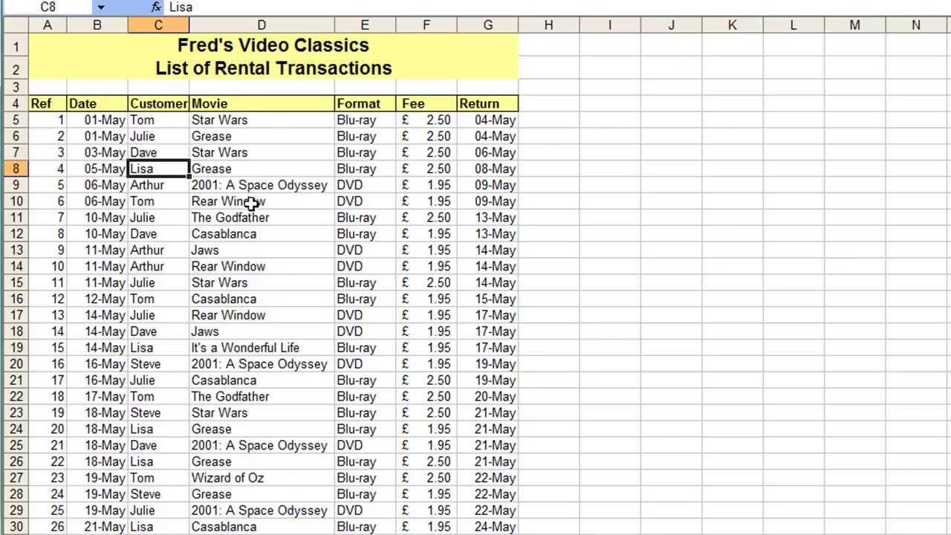
{"action": "key", "text": "Page_Down"}
{"action": "key", "text": "Page_Up"}
{"action": "key", "text": "Home"}
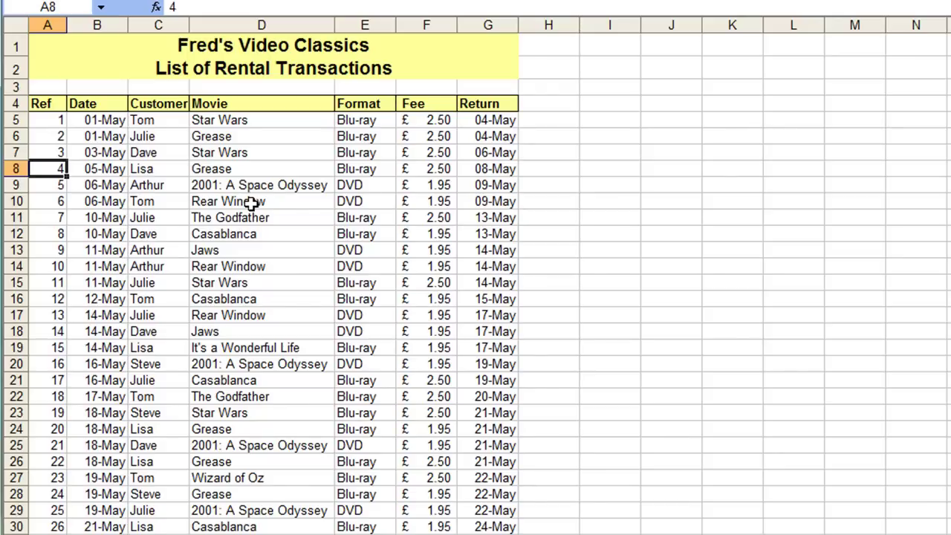
{"action": "key", "text": "ctrl+Home"}
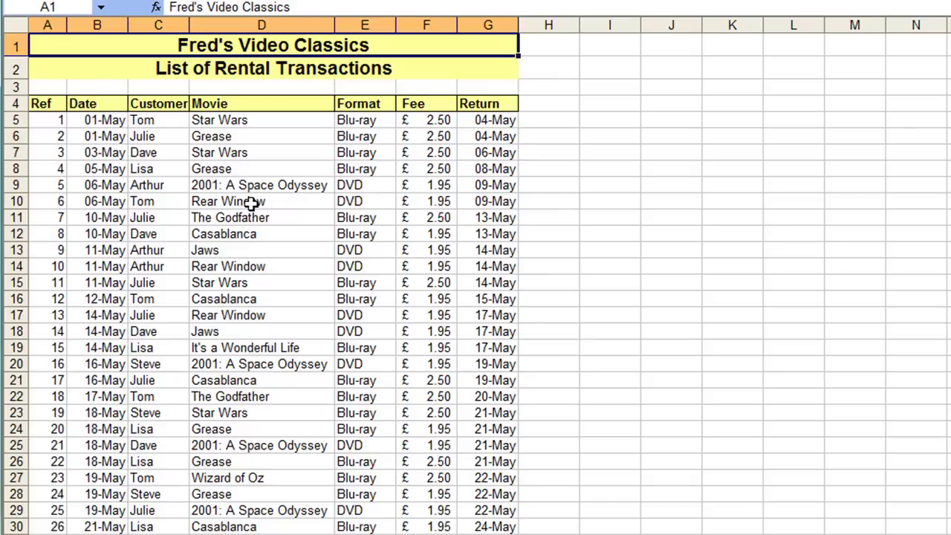
{"action": "key", "text": "ctrl+End"}
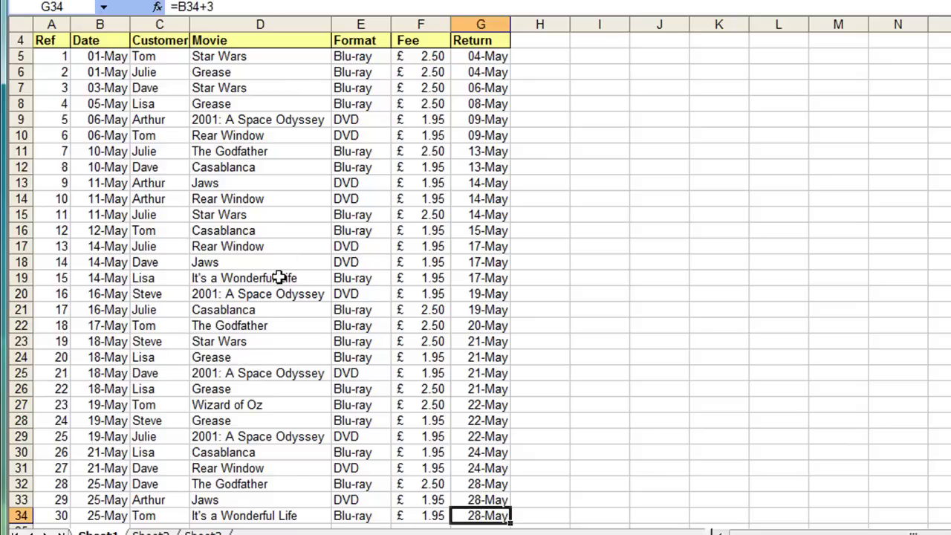
{"action": "scroll", "coordinate": [279, 277], "scroll_direction": "up", "scroll_amount": 1}
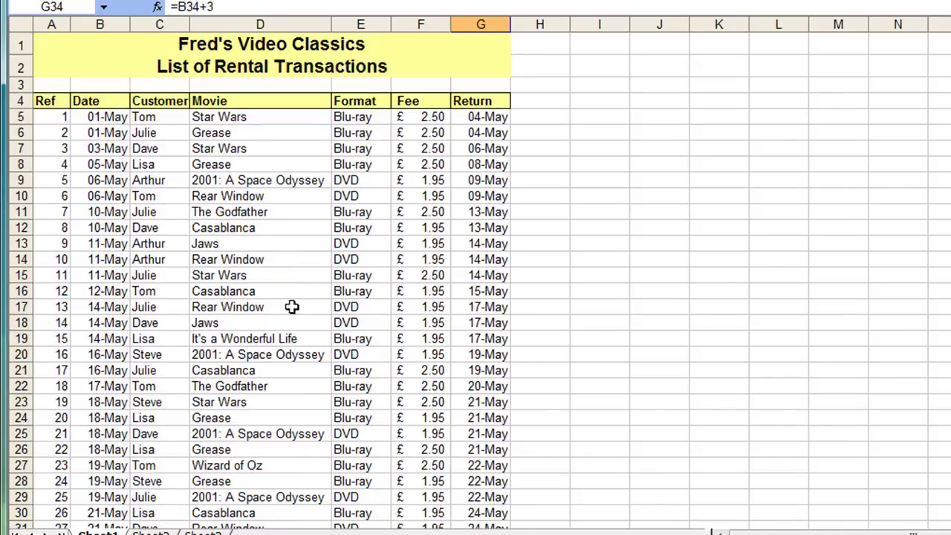
{"action": "left_click", "coordinate": [249, 305]}
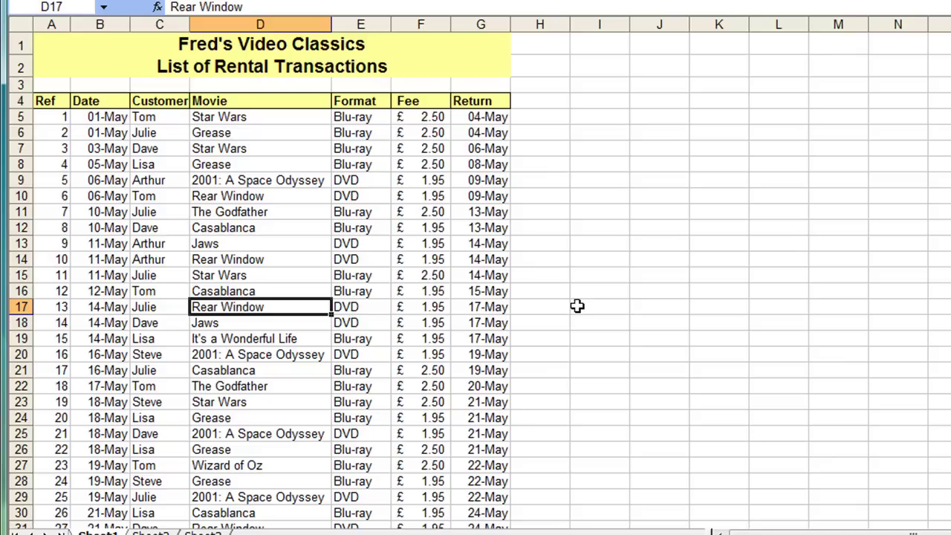
{"action": "key", "text": "ctrl+Up"}
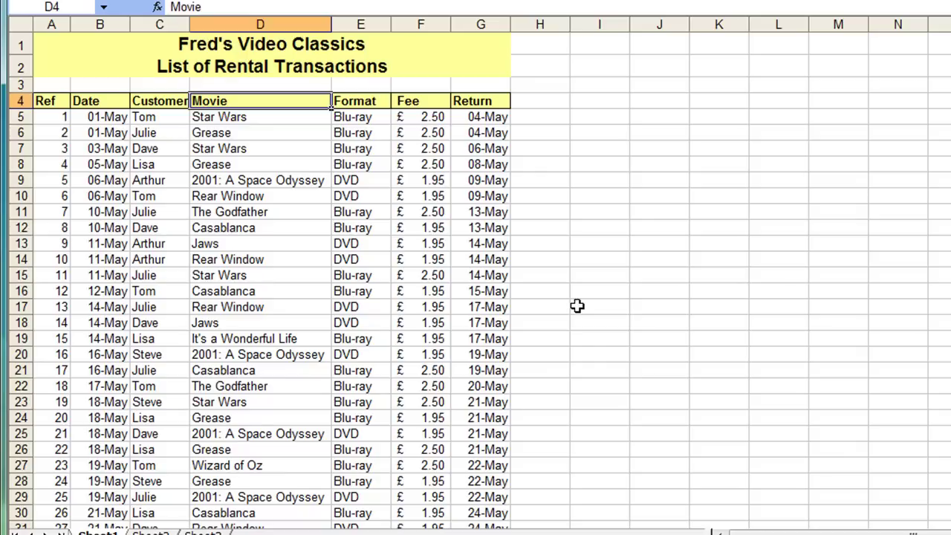
{"action": "key", "text": "ctrl+Left"}
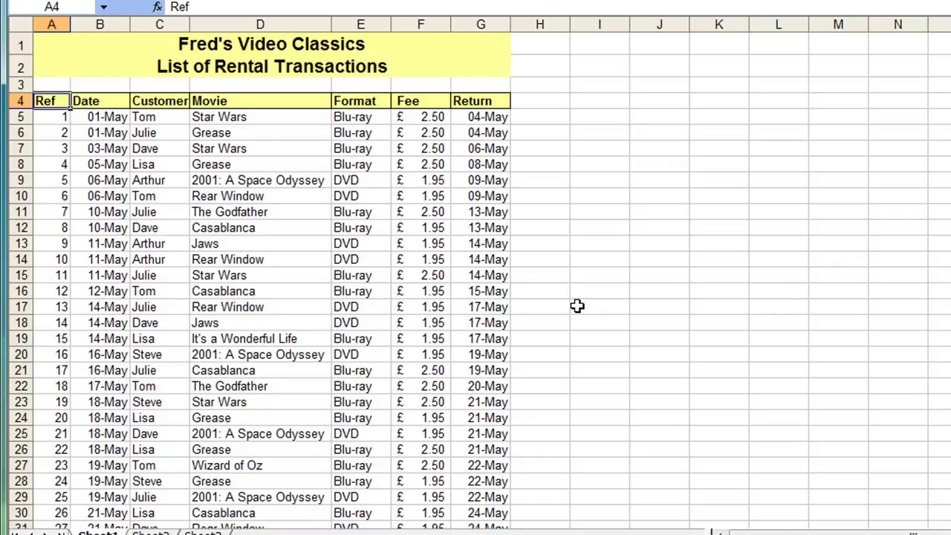
{"action": "key", "text": "ctrl+Down"}
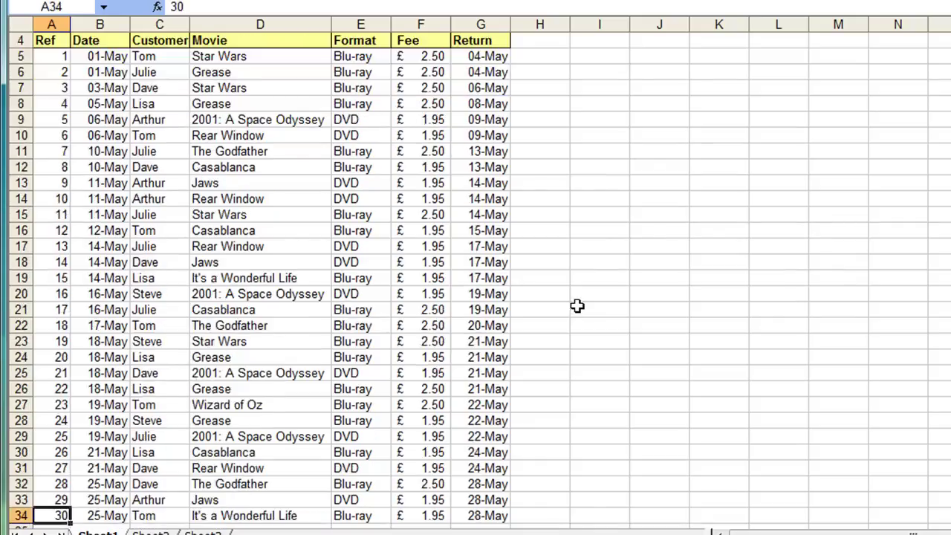
{"action": "key", "text": "ctrl+Right"}
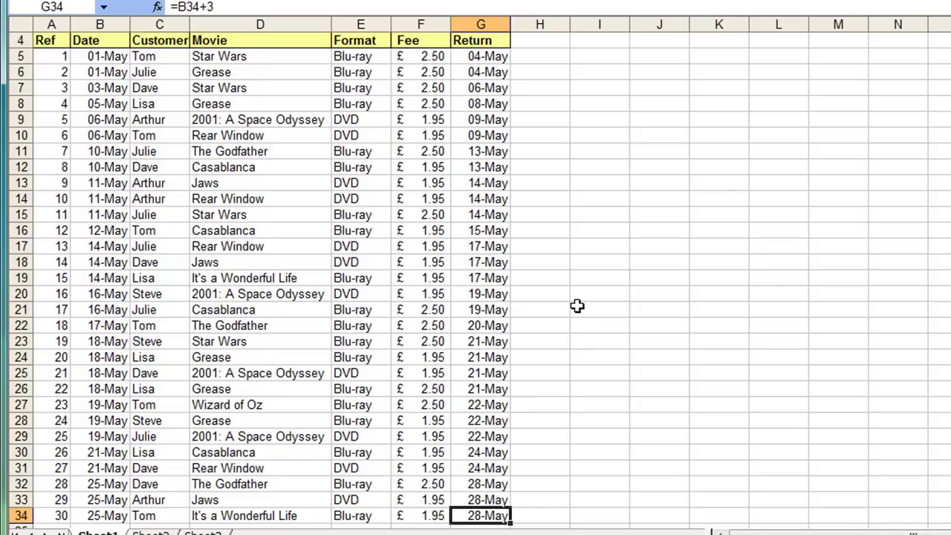
{"action": "key", "text": "ctrl+Up"}
{"action": "key", "text": "ctrl+Left"}
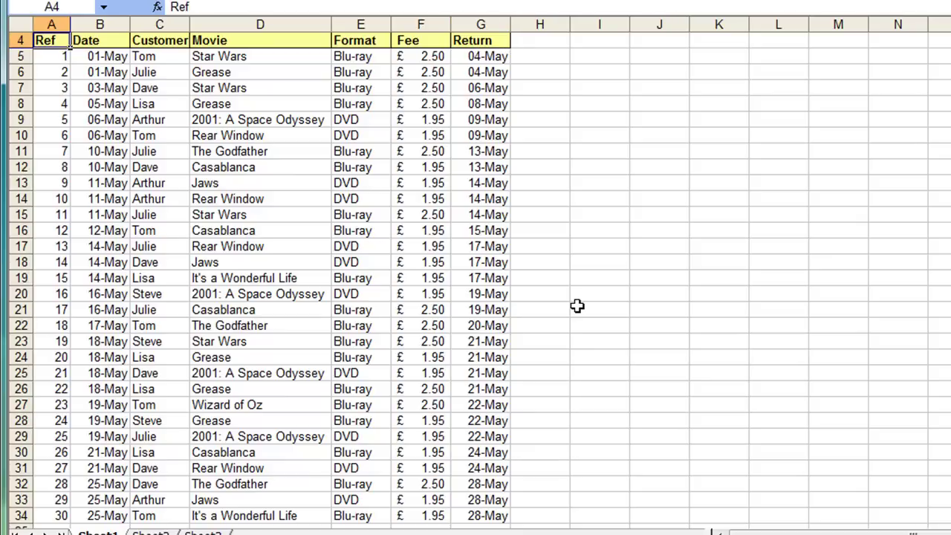
{"action": "key", "text": "ctrl+Down"}
{"action": "key", "text": "ctrl+Right"}
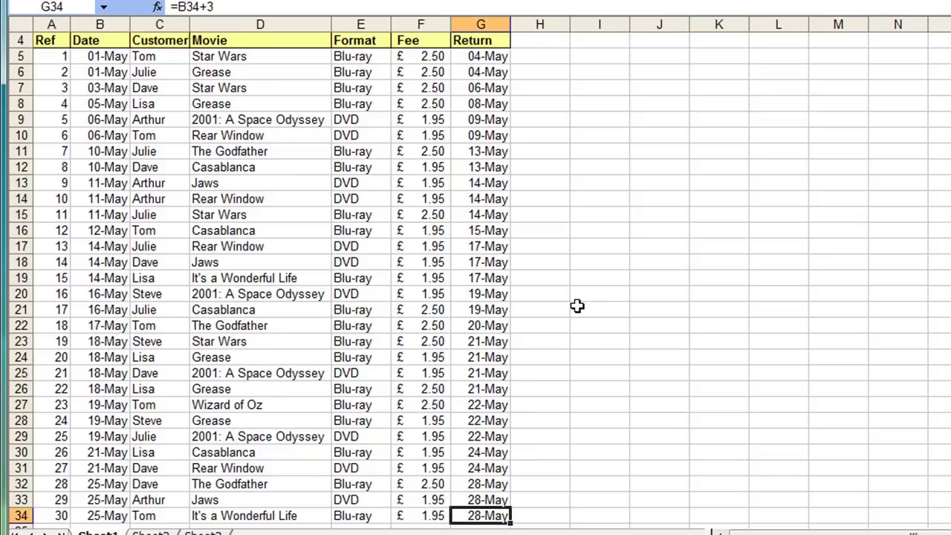
{"action": "key", "text": "ctrl+Up"}
{"action": "key", "text": "ctrl+Left"}
{"action": "key", "text": "ctrl+Down"}
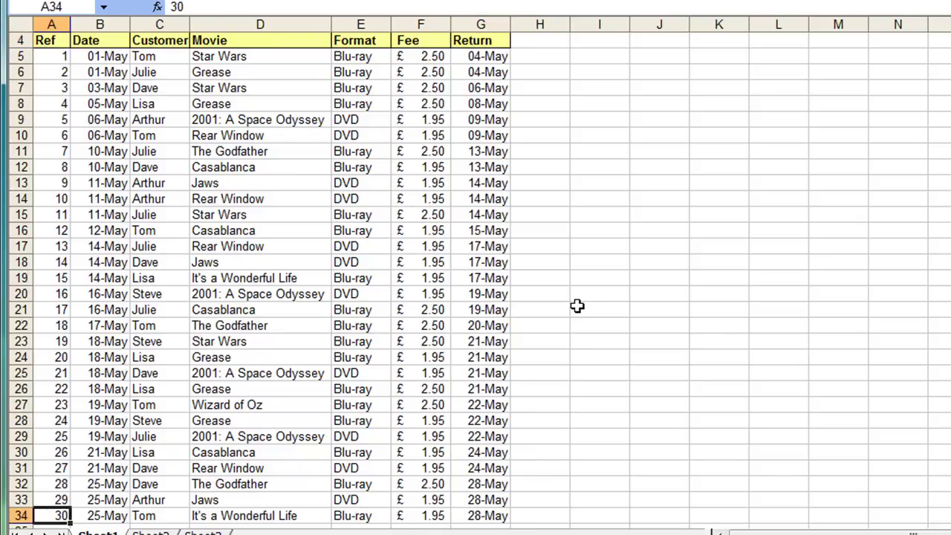
{"action": "key", "text": "ctrl+Right"}
{"action": "key", "text": "ctrl+Up"}
{"action": "key", "text": "ctrl+Left"}
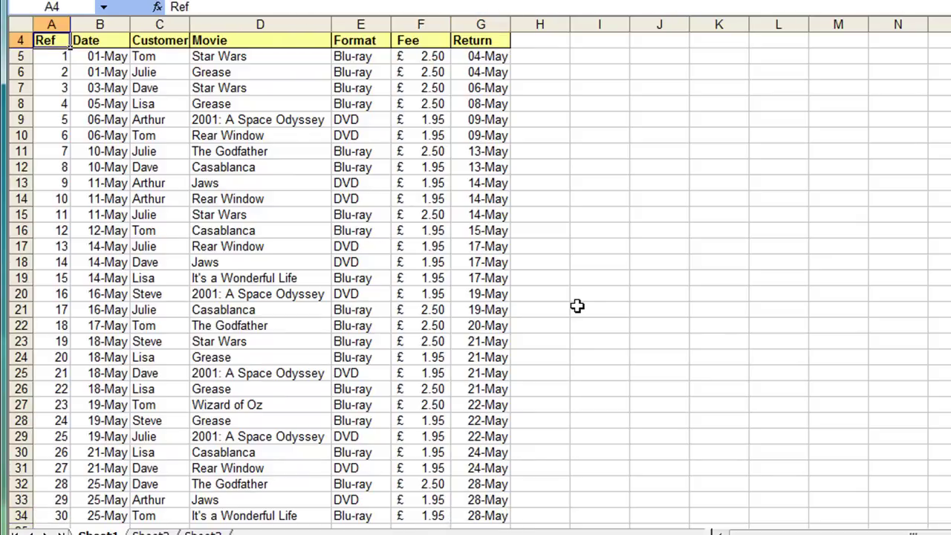
{"action": "key", "text": "ctrl+Down"}
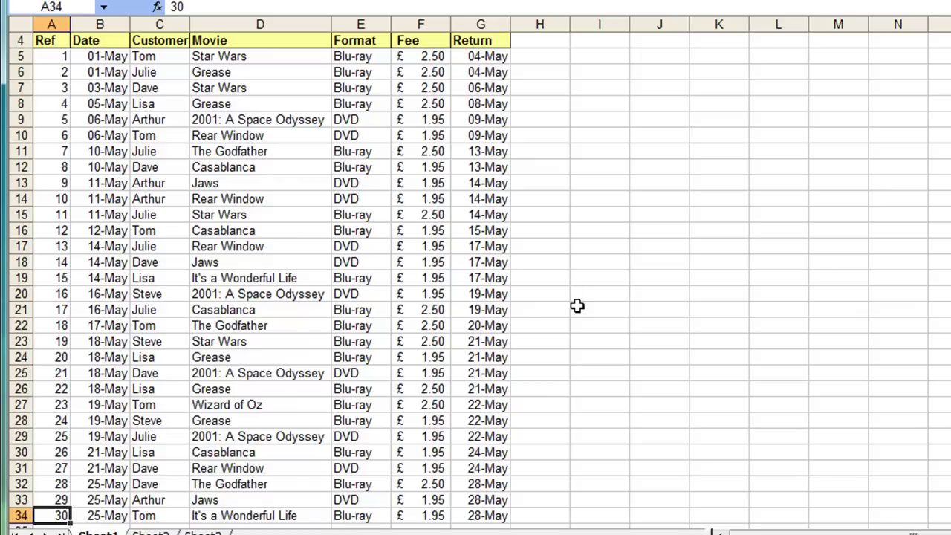
Scroll back up so the title in row 1 shows, then select cell A5.
{"action": "scroll", "coordinate": [307, 240], "scroll_direction": "up", "scroll_amount": 1}
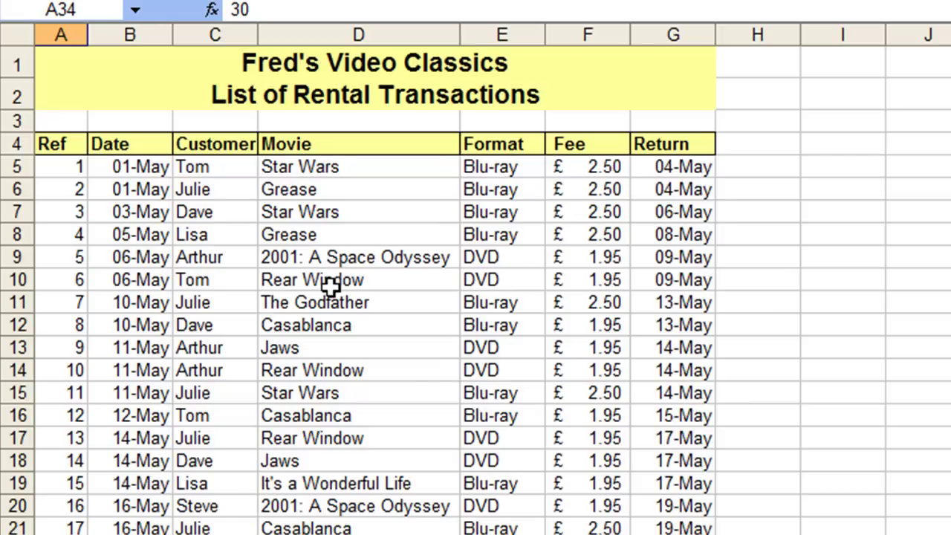
{"action": "scroll", "coordinate": [330, 288], "scroll_direction": "down", "scroll_amount": 1}
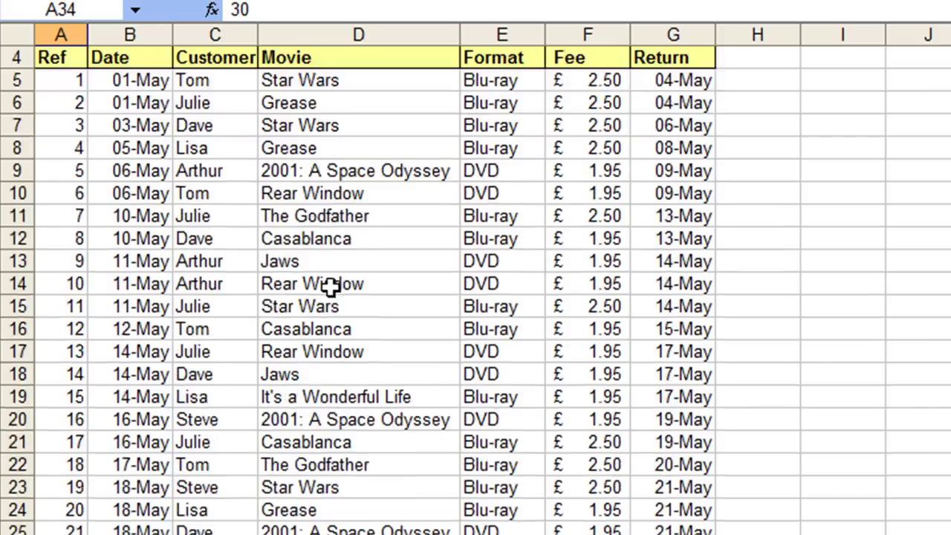
{"action": "scroll", "coordinate": [331, 289], "scroll_direction": "down", "scroll_amount": 1}
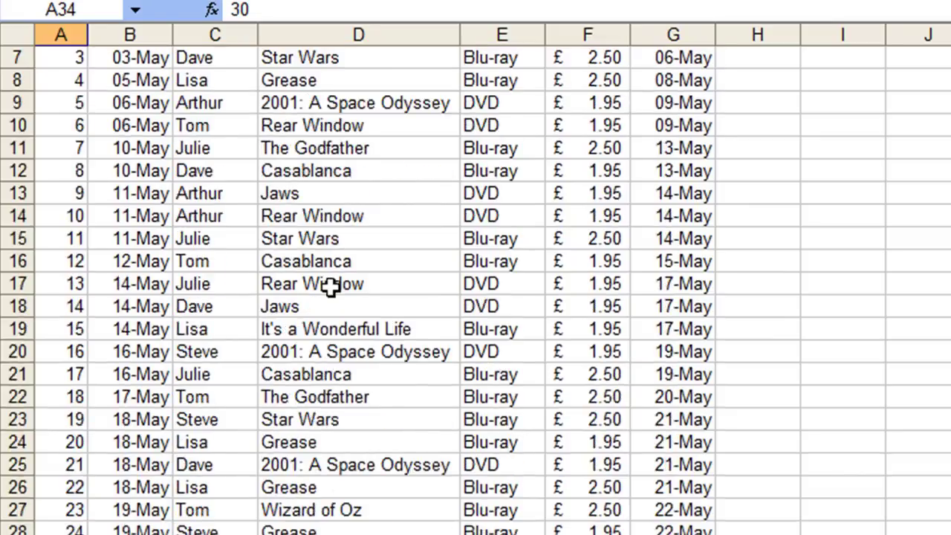
{"action": "scroll", "coordinate": [331, 288], "scroll_direction": "up", "scroll_amount": 2}
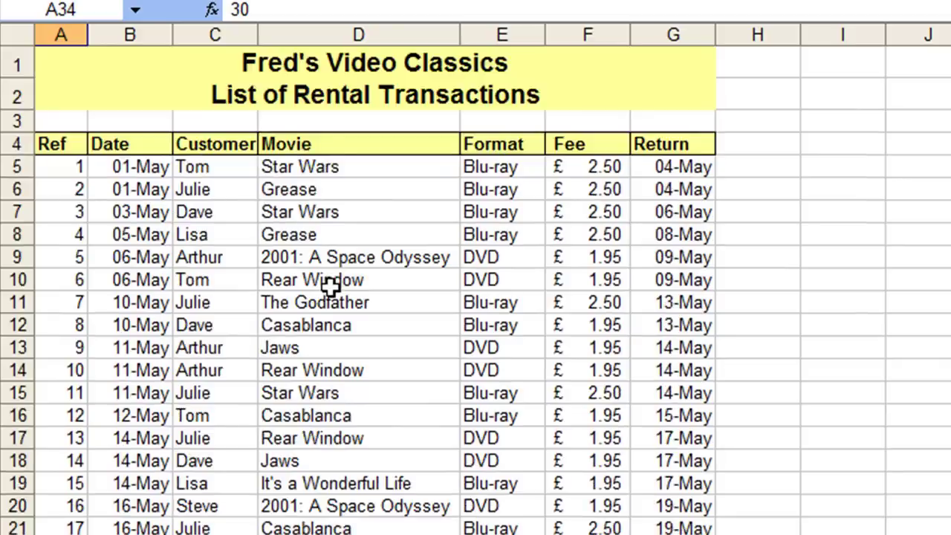
{"action": "left_click", "coordinate": [63, 170]}
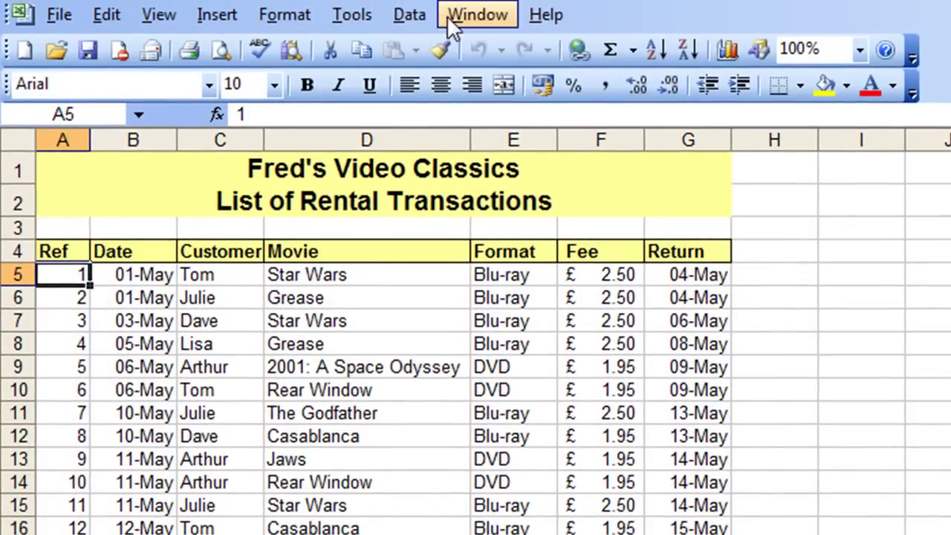
{"action": "left_click", "coordinate": [454, 15]}
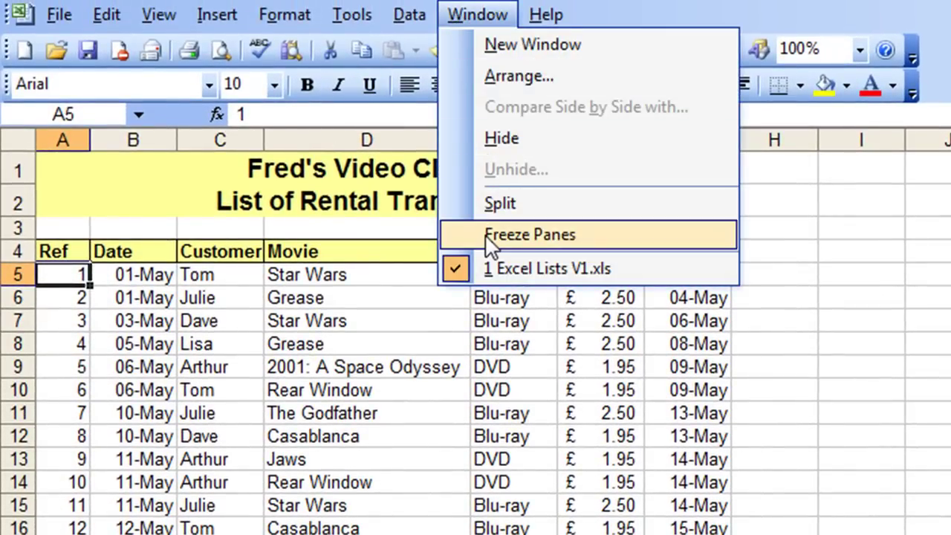
{"action": "left_click", "coordinate": [595, 238]}
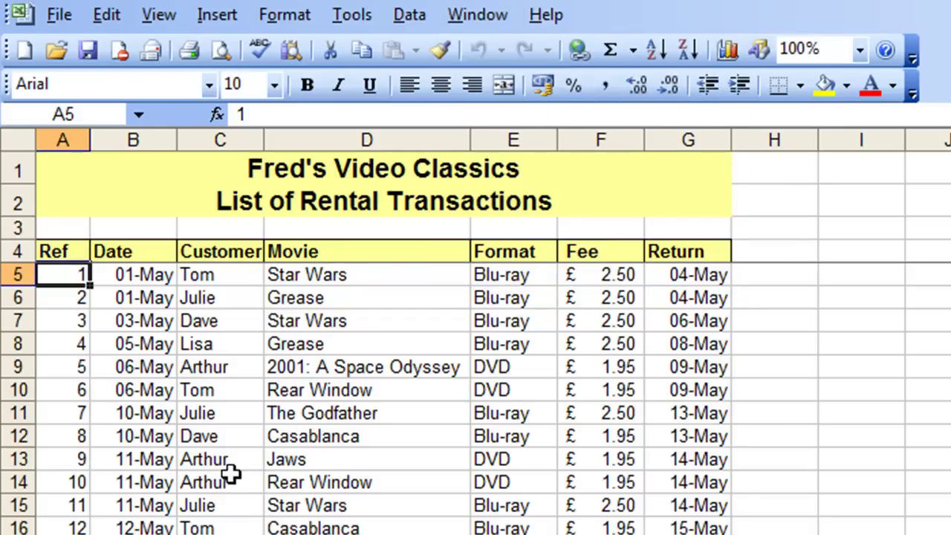
{"action": "scroll", "coordinate": [231, 473], "scroll_direction": "down", "scroll_amount": 1}
{"action": "scroll", "coordinate": [231, 473], "scroll_direction": "down", "scroll_amount": 1}
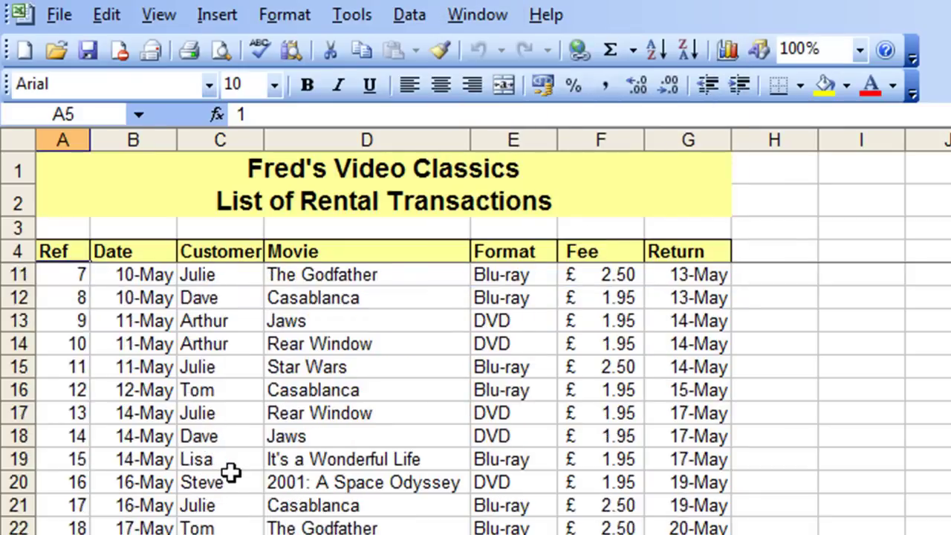
{"action": "scroll", "coordinate": [231, 472], "scroll_direction": "down", "scroll_amount": 2}
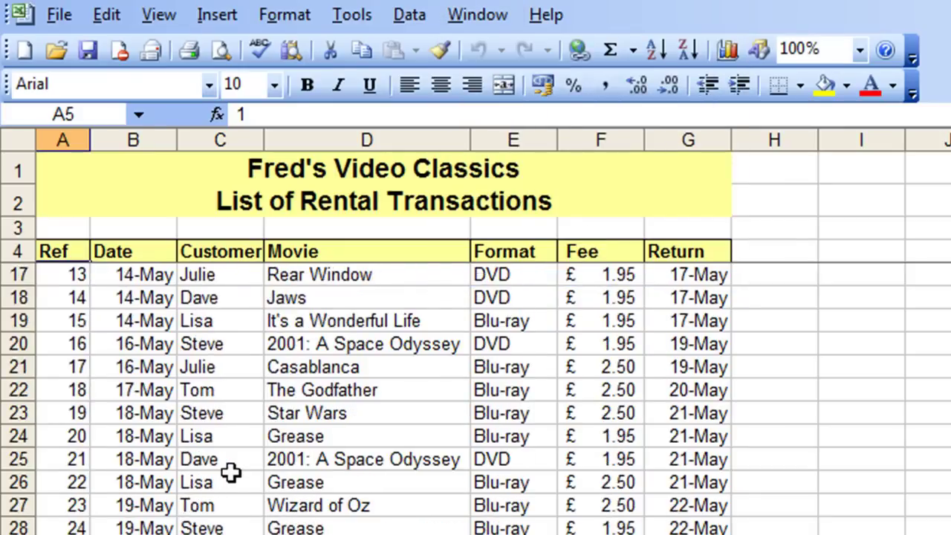
{"action": "scroll", "coordinate": [232, 472], "scroll_direction": "up", "scroll_amount": 2}
{"action": "scroll", "coordinate": [231, 473], "scroll_direction": "up", "scroll_amount": 2}
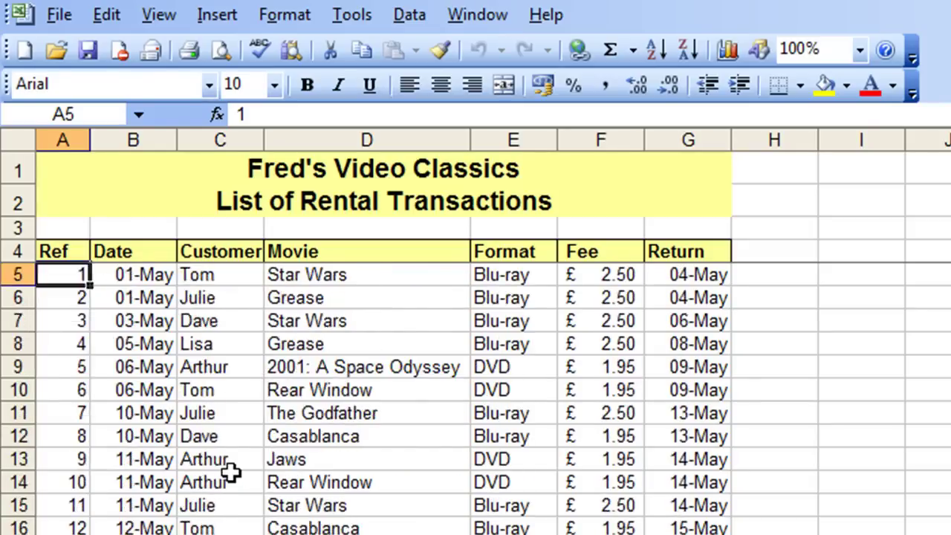
{"action": "scroll", "coordinate": [231, 472], "scroll_direction": "down", "scroll_amount": 1}
{"action": "scroll", "coordinate": [231, 473], "scroll_direction": "up", "scroll_amount": 1}
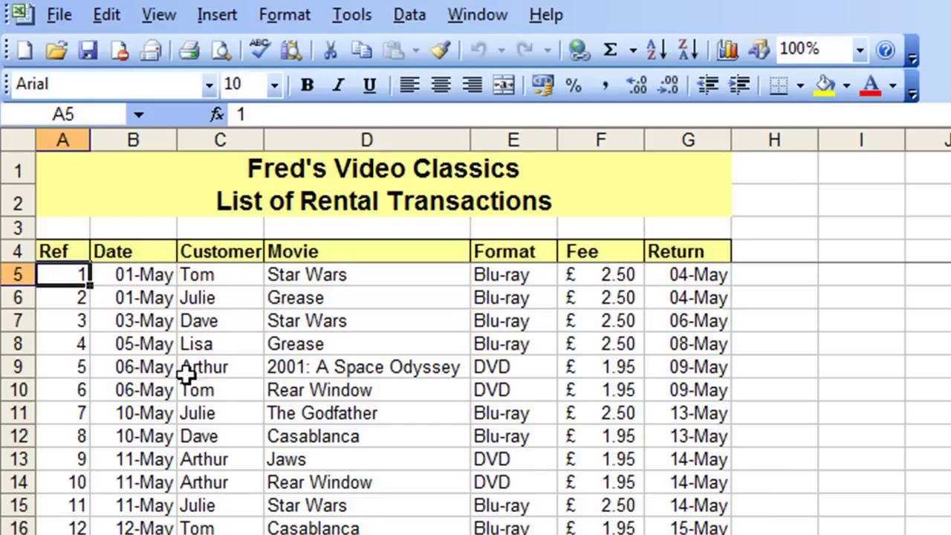
{"action": "scroll", "coordinate": [215, 389], "scroll_direction": "down", "scroll_amount": 1}
{"action": "scroll", "coordinate": [215, 389], "scroll_direction": "down", "scroll_amount": 3}
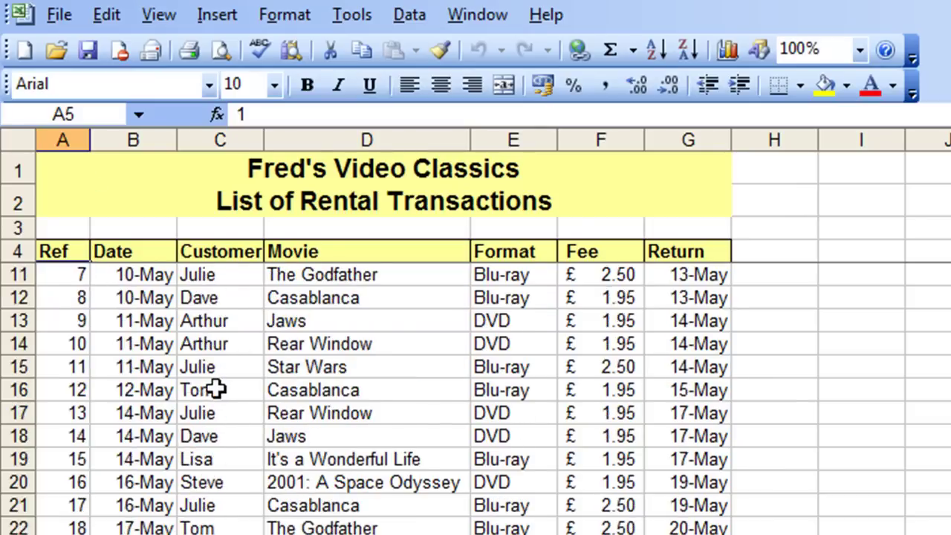
{"action": "scroll", "coordinate": [214, 388], "scroll_direction": "down", "scroll_amount": 1}
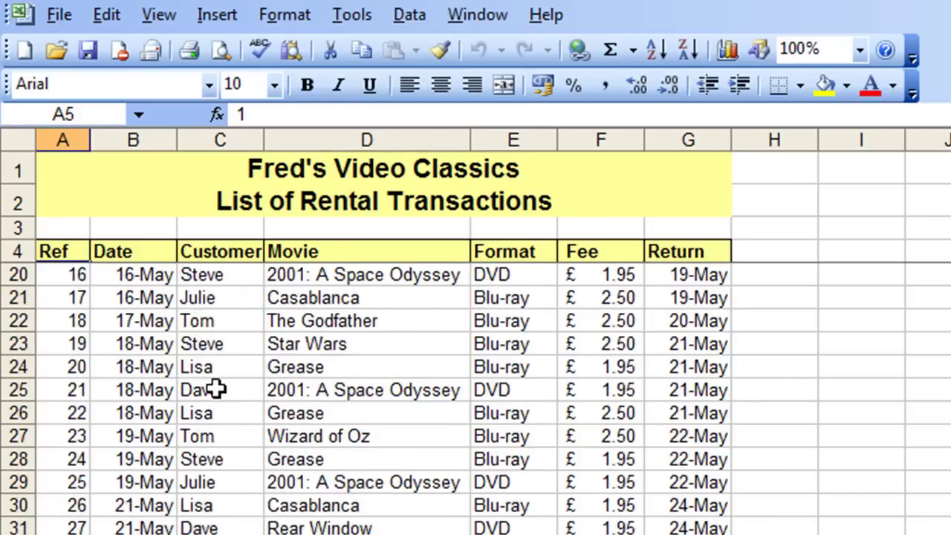
{"action": "scroll", "coordinate": [215, 389], "scroll_direction": "down", "scroll_amount": 3}
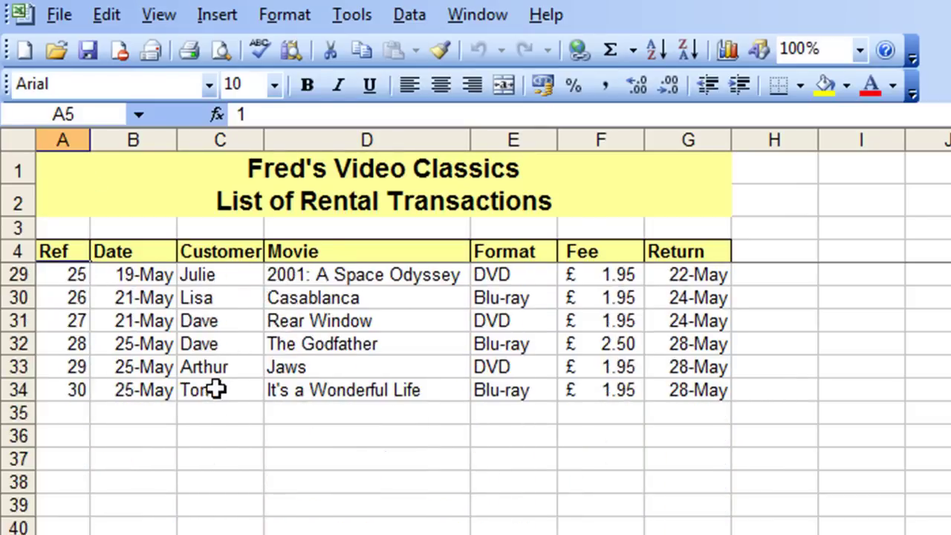
{"action": "scroll", "coordinate": [215, 389], "scroll_direction": "down", "scroll_amount": 1}
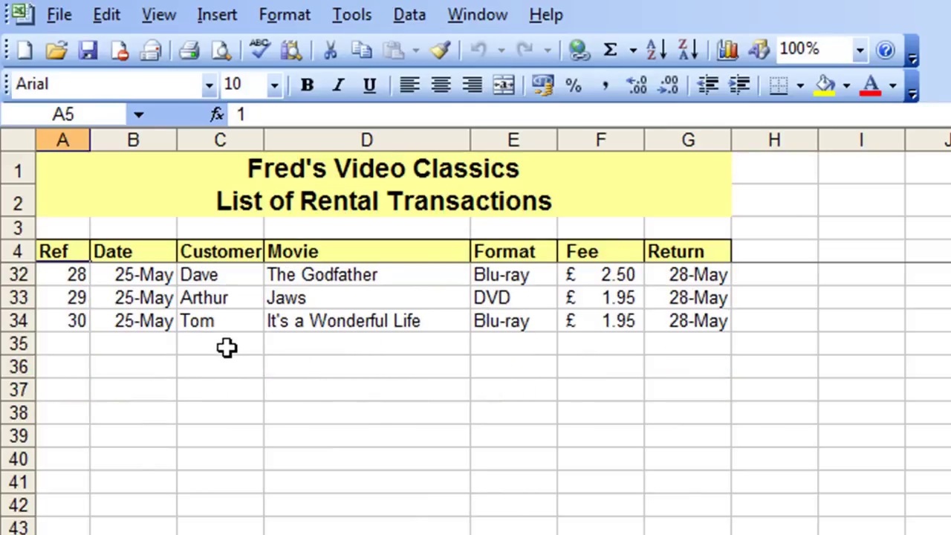
{"action": "scroll", "coordinate": [252, 394], "scroll_direction": "up", "scroll_amount": 1}
{"action": "scroll", "coordinate": [262, 403], "scroll_direction": "down", "scroll_amount": 1}
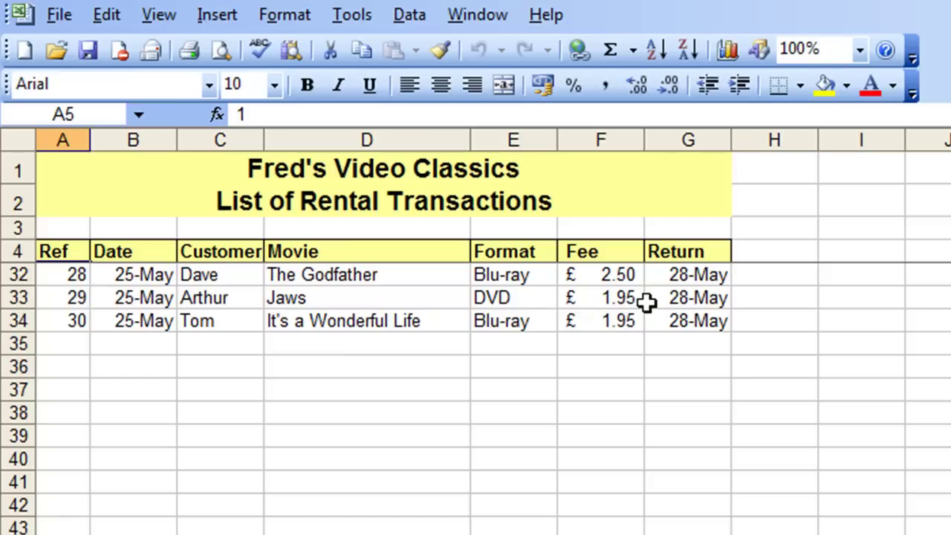
{"action": "scroll", "coordinate": [491, 346], "scroll_direction": "up", "scroll_amount": 6}
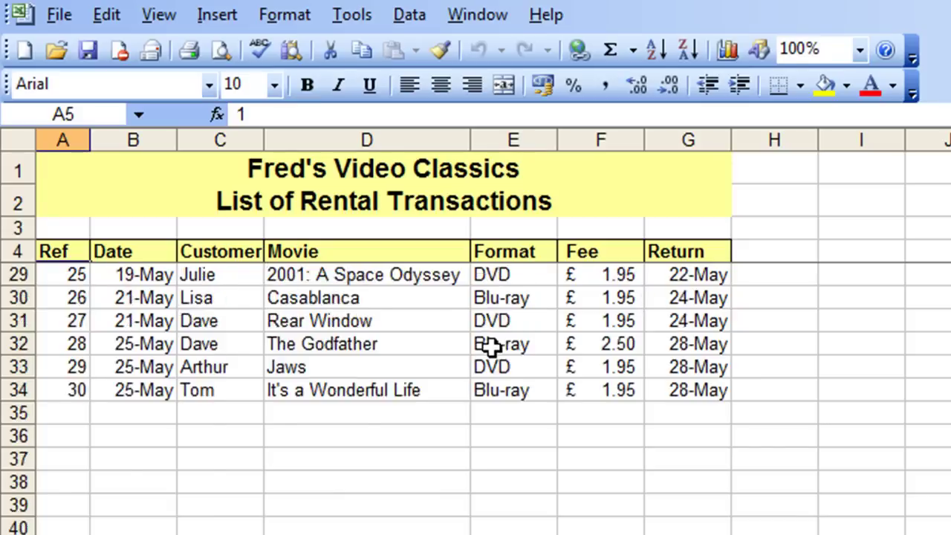
{"action": "scroll", "coordinate": [490, 346], "scroll_direction": "up", "scroll_amount": 3}
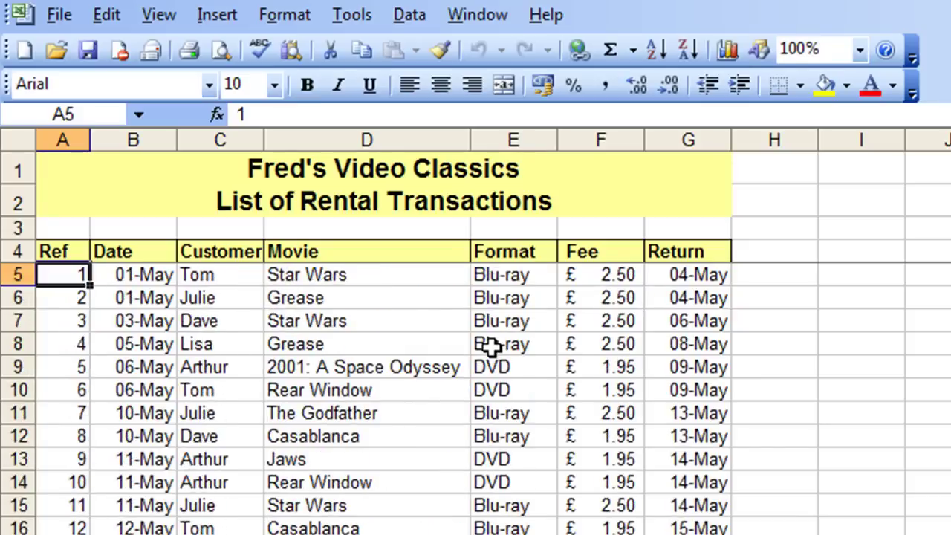
{"action": "scroll", "coordinate": [496, 326], "scroll_direction": "down", "scroll_amount": 9}
{"action": "scroll", "coordinate": [501, 303], "scroll_direction": "up", "scroll_amount": 6}
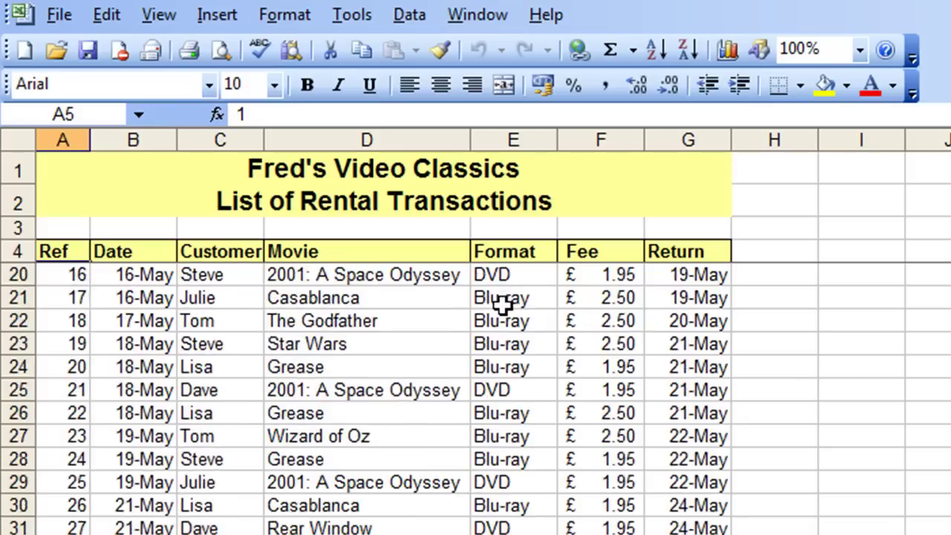
{"action": "scroll", "coordinate": [502, 303], "scroll_direction": "up", "scroll_amount": 3}
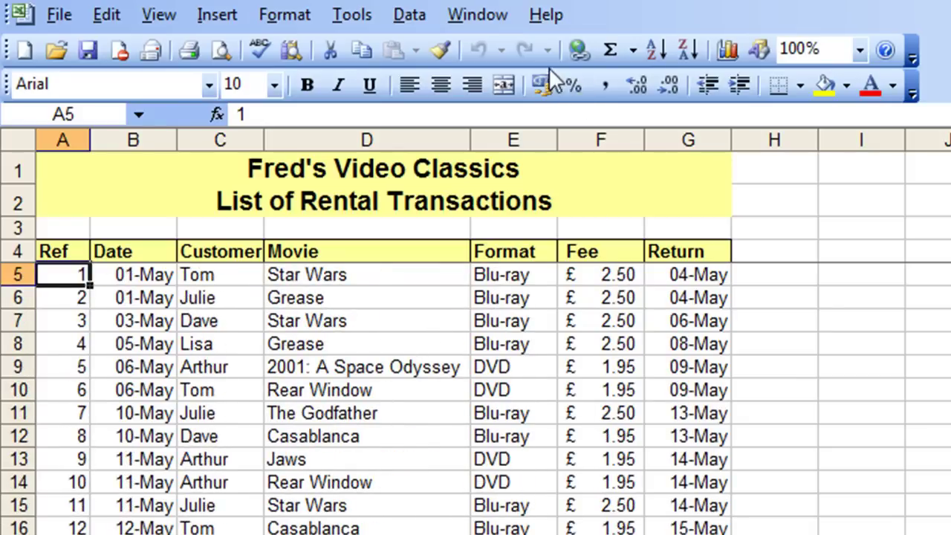
Apply Window > Unfreeze Panes and scroll to confirm the title and header rows move.
{"action": "left_click", "coordinate": [484, 17]}
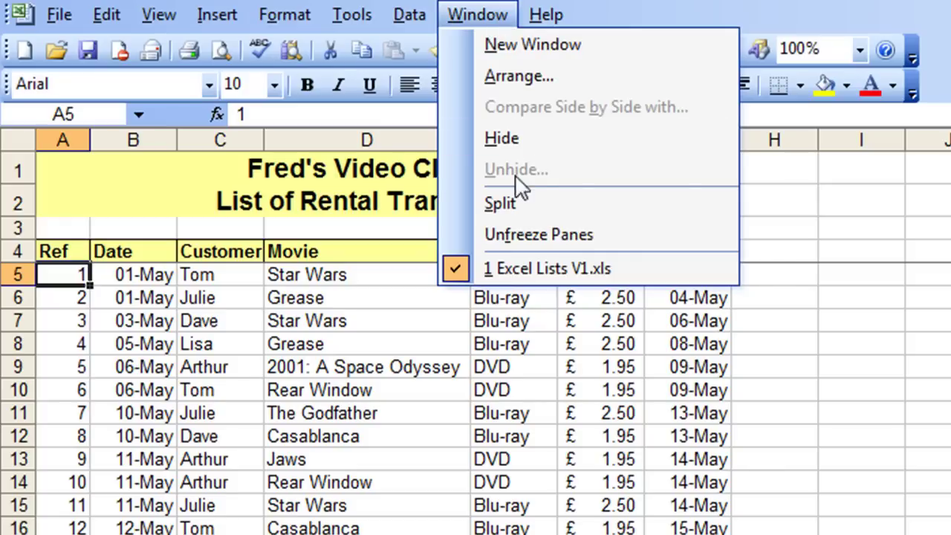
{"action": "left_click", "coordinate": [540, 238]}
{"action": "scroll", "coordinate": [388, 423], "scroll_direction": "down", "scroll_amount": 3}
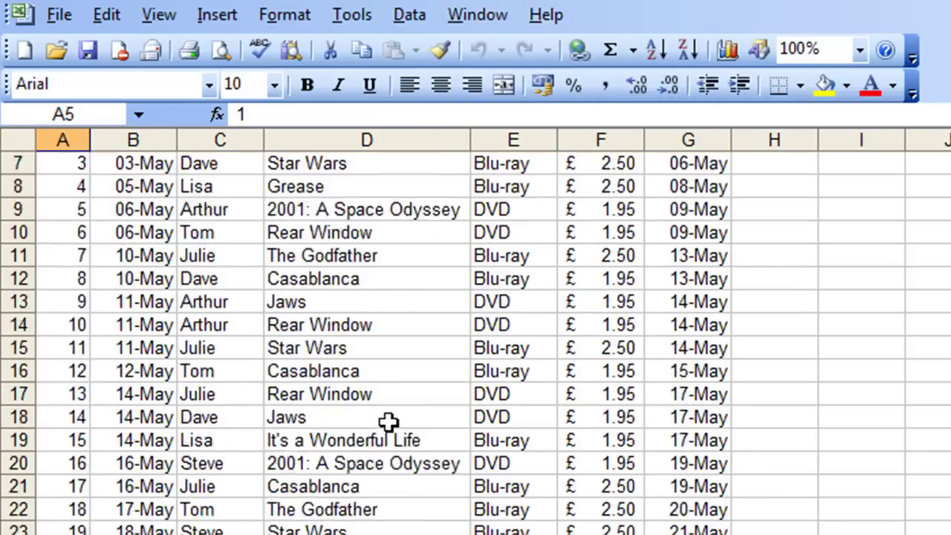
{"action": "scroll", "coordinate": [389, 423], "scroll_direction": "up", "scroll_amount": 3}
{"action": "scroll", "coordinate": [389, 423], "scroll_direction": "down", "scroll_amount": 4}
{"action": "scroll", "coordinate": [389, 422], "scroll_direction": "up", "scroll_amount": 4}
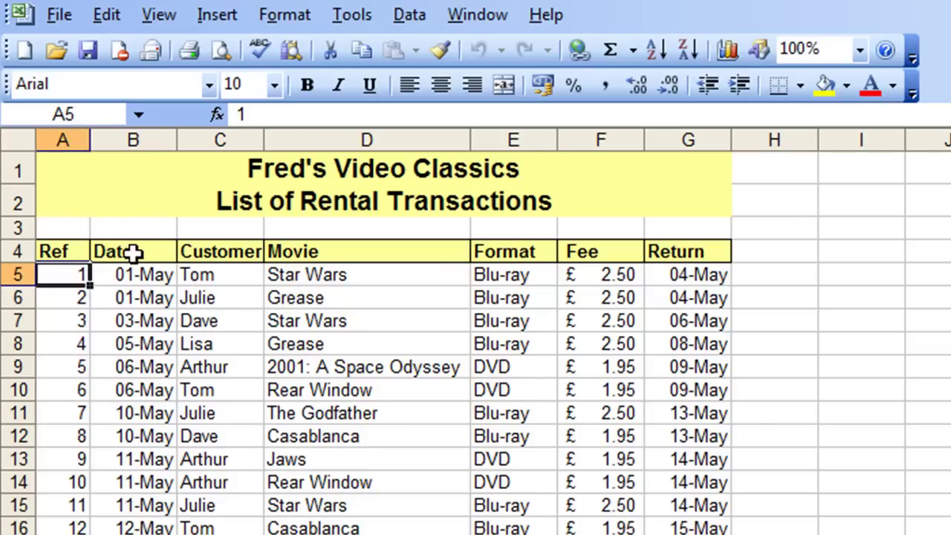
Select cell C5 and freeze panes above row 5 and left of column C.
{"action": "left_click", "coordinate": [215, 276]}
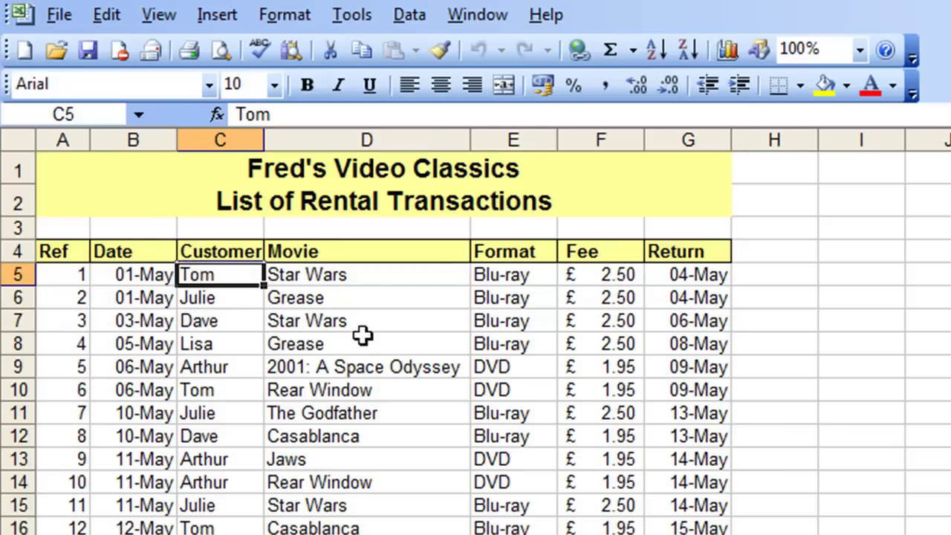
{"action": "left_click", "coordinate": [483, 14]}
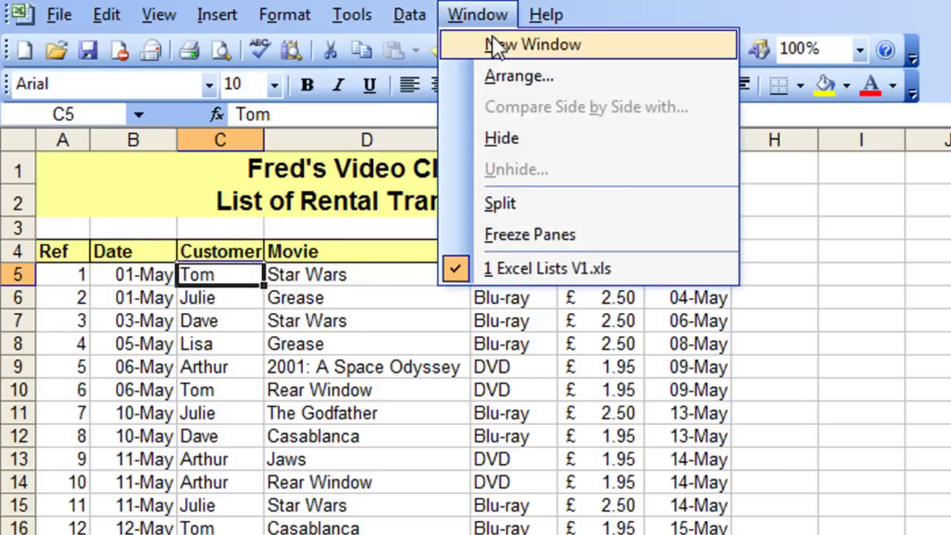
{"action": "left_click", "coordinate": [511, 226]}
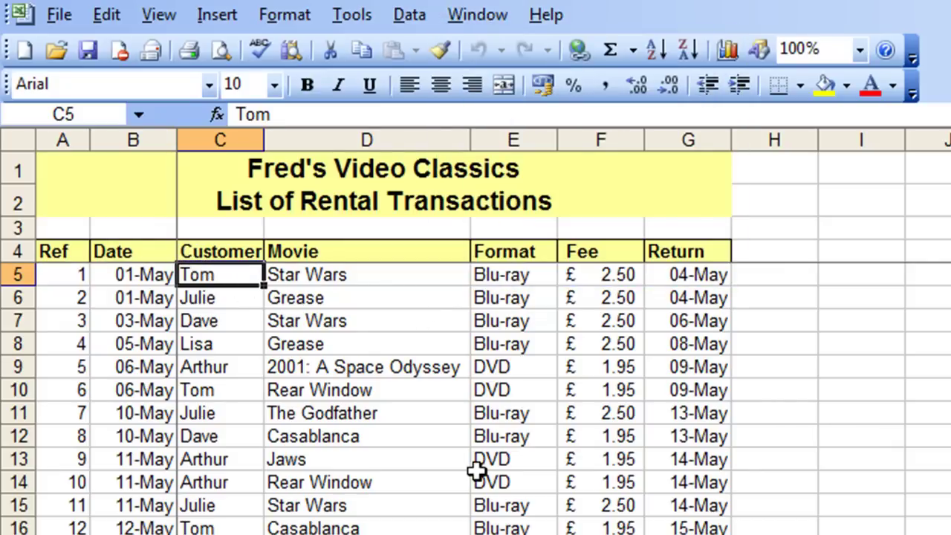
Scroll down and right to check rows 1–4 and the Ref and Date columns stay fixed.
{"action": "scroll", "coordinate": [409, 459], "scroll_direction": "down", "scroll_amount": 1}
{"action": "scroll", "coordinate": [410, 460], "scroll_direction": "down", "scroll_amount": 7}
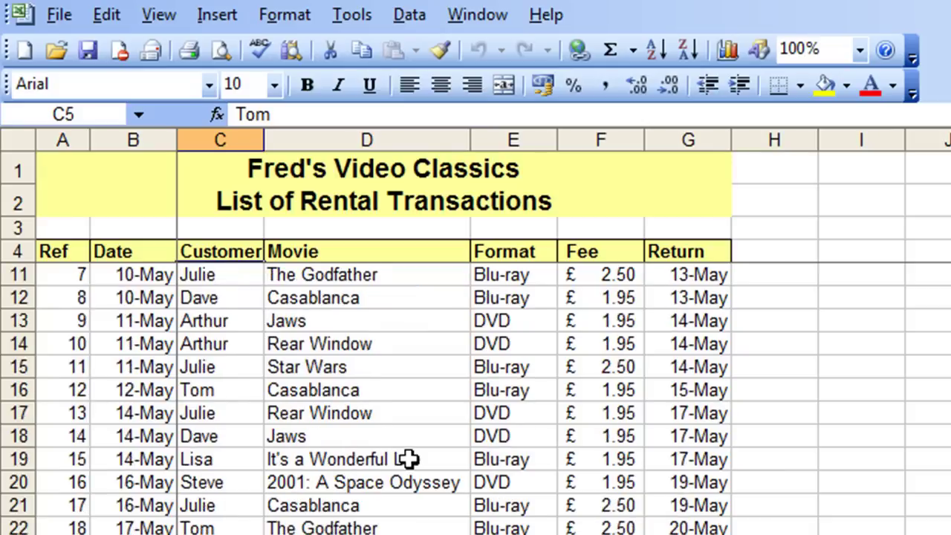
{"action": "scroll", "coordinate": [409, 459], "scroll_direction": "up", "scroll_amount": 8}
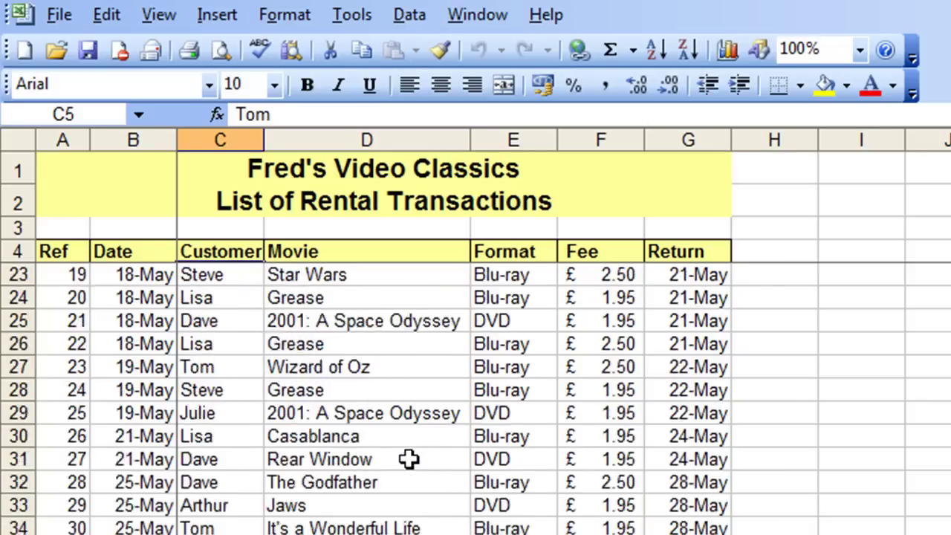
{"action": "scroll", "coordinate": [409, 459], "scroll_direction": "down", "scroll_amount": 3}
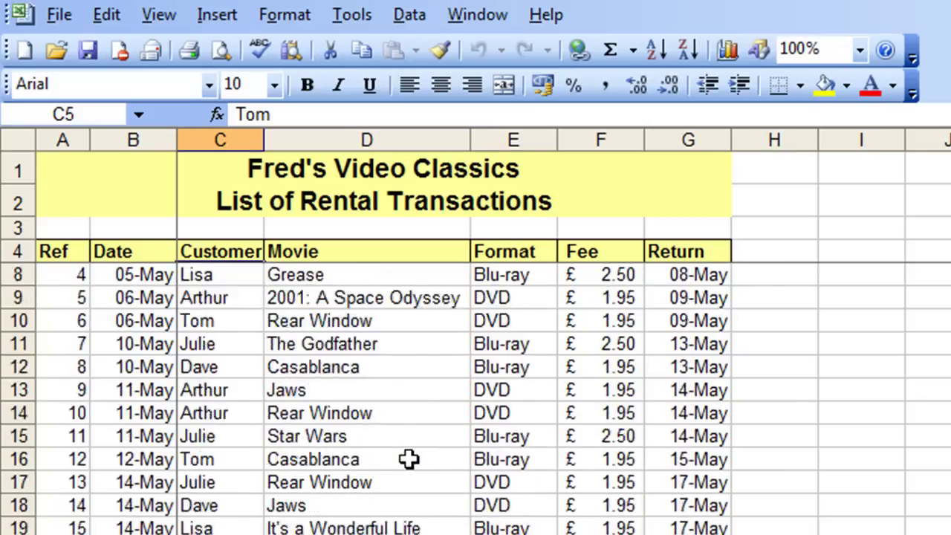
{"action": "scroll", "coordinate": [410, 459], "scroll_direction": "up", "scroll_amount": 3}
{"action": "scroll", "coordinate": [409, 459], "scroll_direction": "down", "scroll_amount": 3}
{"action": "scroll", "coordinate": [409, 459], "scroll_direction": "up", "scroll_amount": 3}
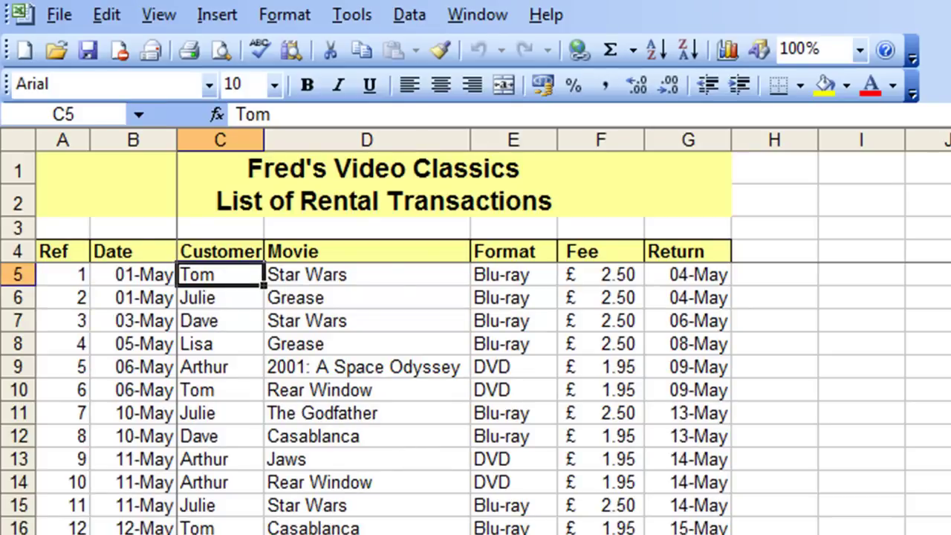
{"action": "scroll", "coordinate": [409, 459], "scroll_direction": "right", "scroll_amount": 1}
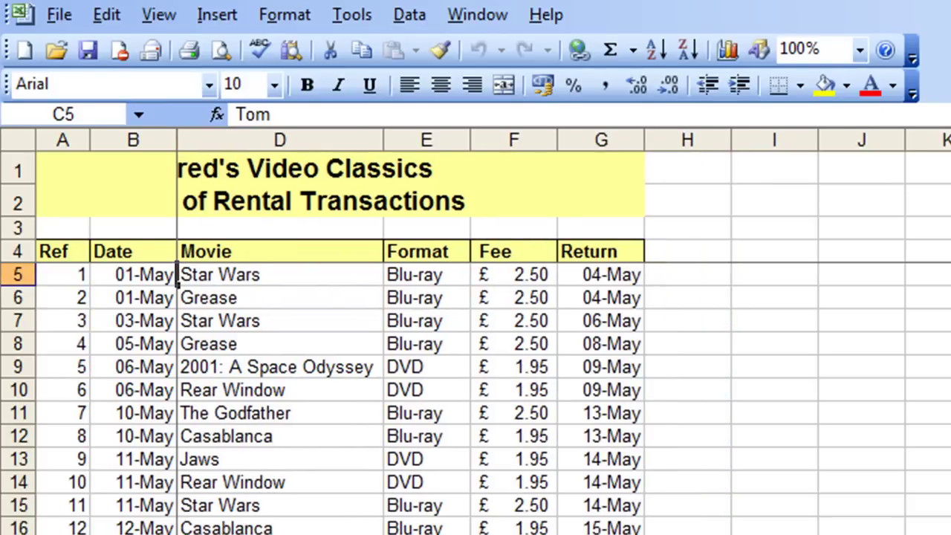
{"action": "scroll", "coordinate": [409, 459], "scroll_direction": "right", "scroll_amount": 1}
{"action": "scroll", "coordinate": [409, 459], "scroll_direction": "right", "scroll_amount": 1}
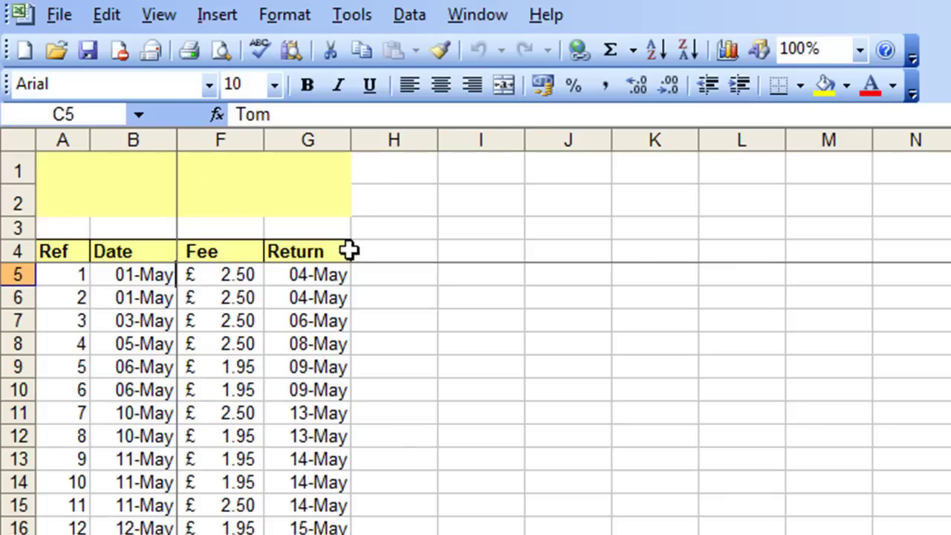
Unfreeze the C5 panes, then refreeze them at cell A5 below the four header rows.
{"action": "left_click", "coordinate": [499, 15]}
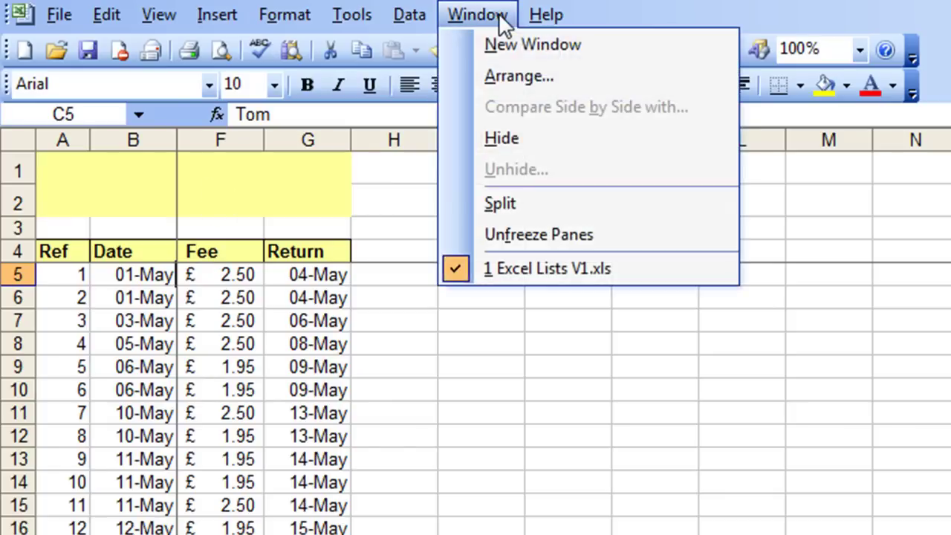
{"action": "left_click", "coordinate": [512, 235]}
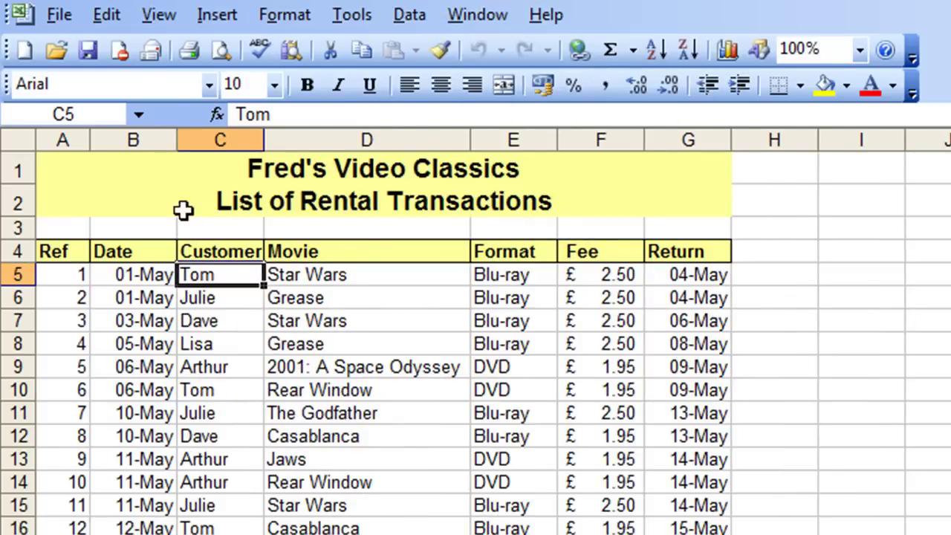
{"action": "left_click", "coordinate": [77, 271]}
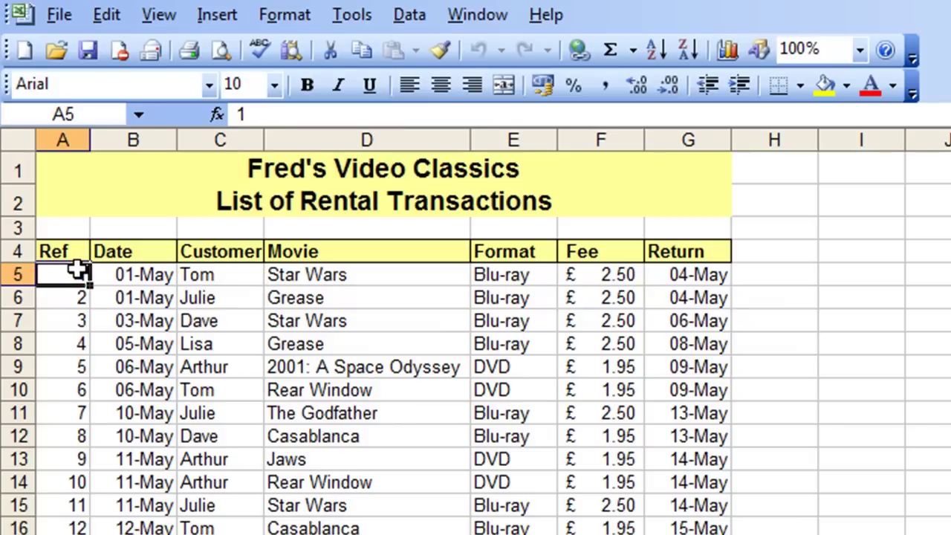
{"action": "left_click", "coordinate": [479, 15]}
{"action": "left_click", "coordinate": [499, 232]}
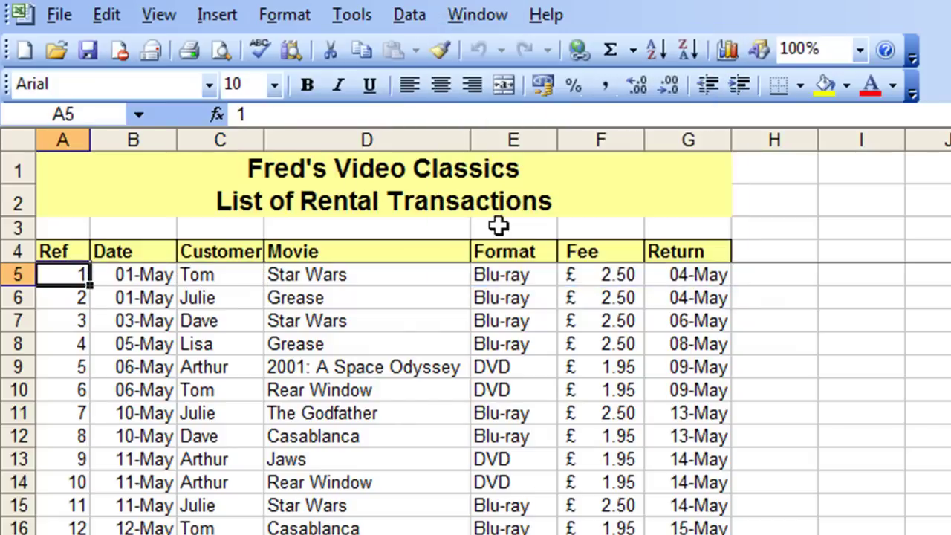
Scroll down and up to check only header rows 1–4 stay fixed.
{"action": "scroll", "coordinate": [371, 392], "scroll_direction": "down", "scroll_amount": 3}
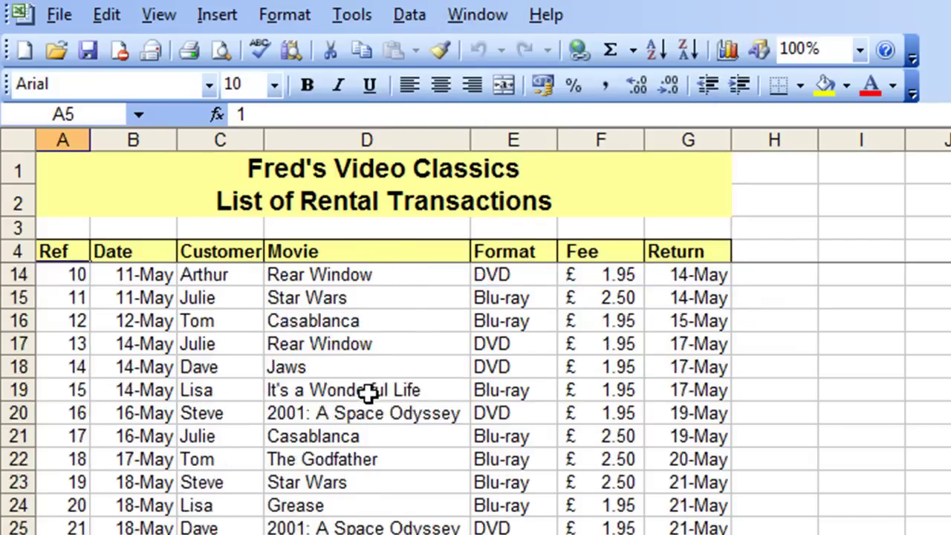
{"action": "scroll", "coordinate": [370, 394], "scroll_direction": "up", "scroll_amount": 3}
{"action": "scroll", "coordinate": [369, 394], "scroll_direction": "down", "scroll_amount": 2}
{"action": "scroll", "coordinate": [370, 394], "scroll_direction": "up", "scroll_amount": 2}
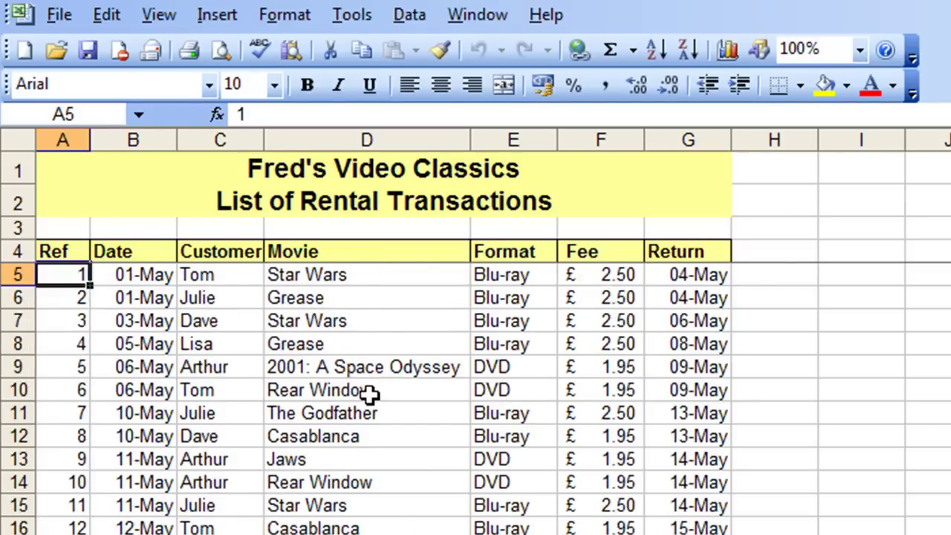
Unfreeze the A5 panes and scroll to confirm the header rows now move.
{"action": "left_click", "coordinate": [493, 16]}
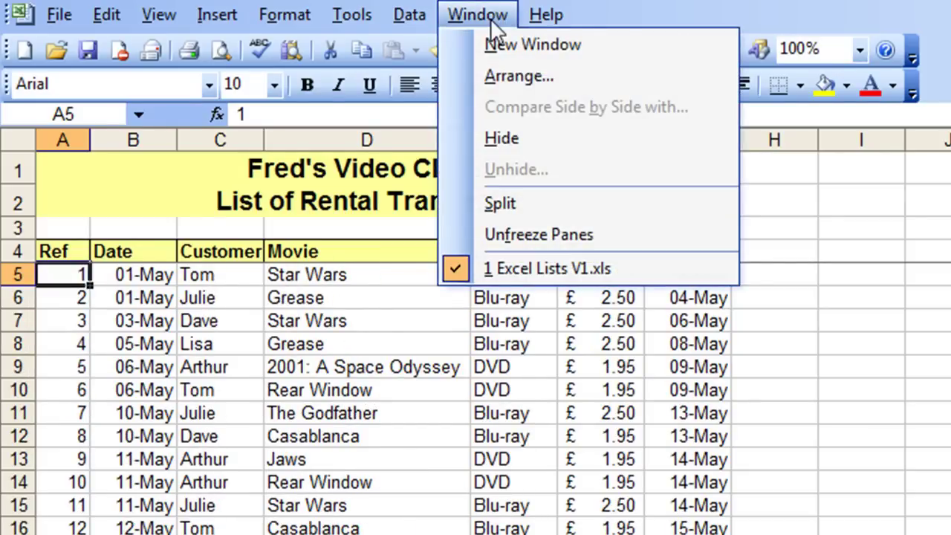
{"action": "left_click", "coordinate": [597, 236]}
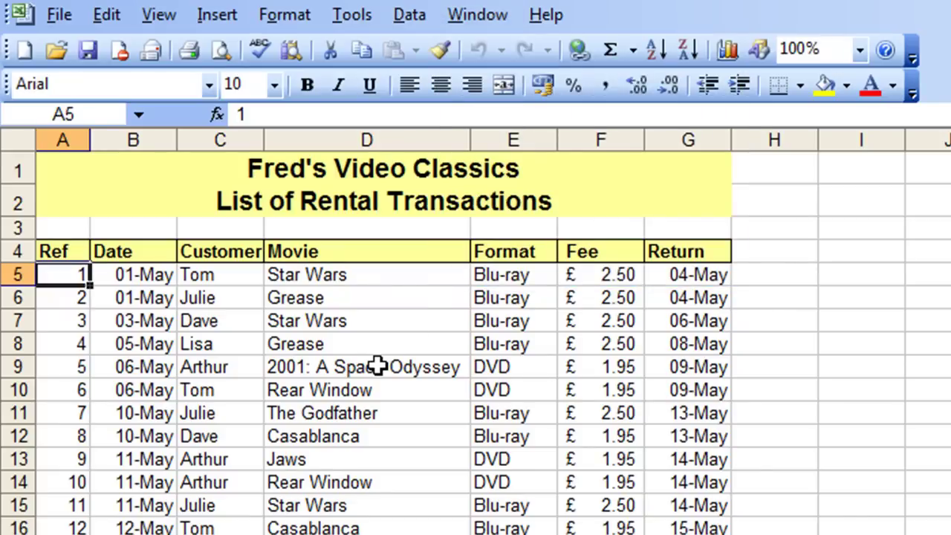
{"action": "scroll", "coordinate": [378, 365], "scroll_direction": "down", "scroll_amount": 3}
{"action": "scroll", "coordinate": [378, 365], "scroll_direction": "up", "scroll_amount": 3}
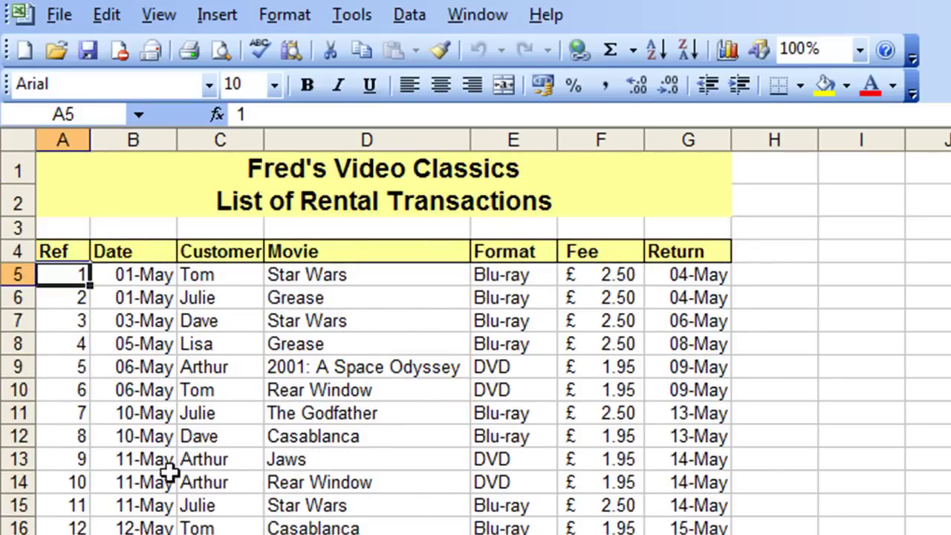
Select cell A14 and split the window into two panes above row 14.
{"action": "left_click", "coordinate": [74, 483]}
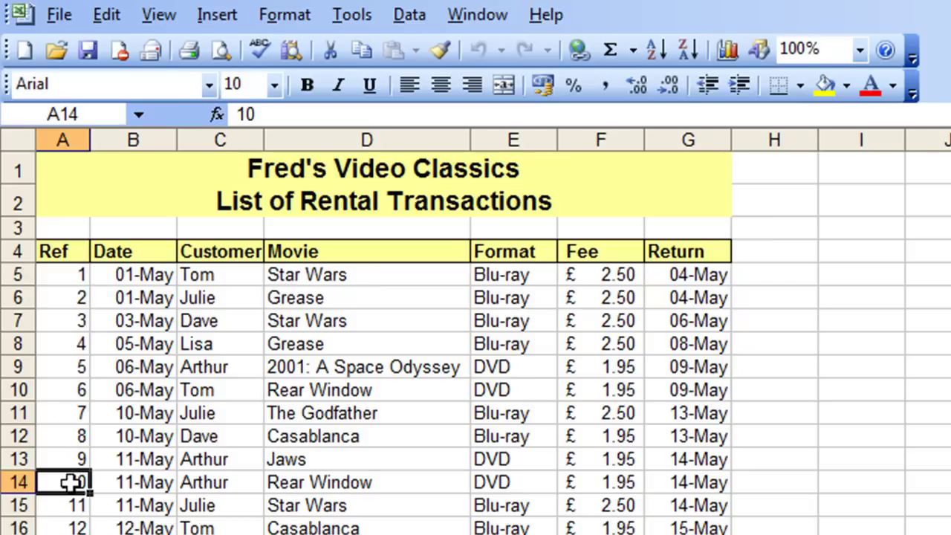
{"action": "left_click", "coordinate": [487, 15]}
{"action": "left_click", "coordinate": [505, 203]}
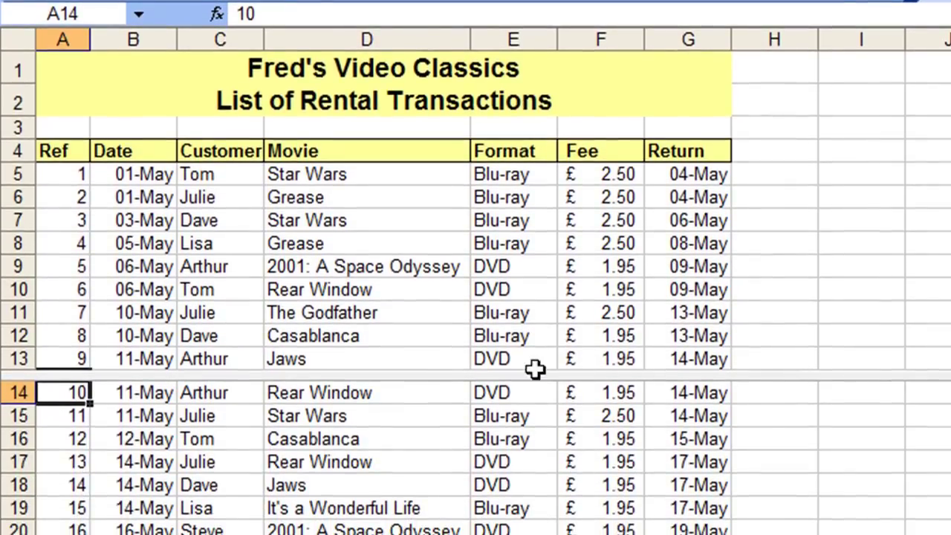
Drag the horizontal split down to row 17 and scroll the upper pane.
{"action": "mouse_move", "coordinate": [497, 375]}
{"action": "left_mouse_down"}
{"action": "mouse_move", "coordinate": [502, 451]}
{"action": "mouse_move", "coordinate": [518, 323]}
{"action": "mouse_move", "coordinate": [513, 389]}
{"action": "mouse_move", "coordinate": [506, 389]}
{"action": "left_mouse_up"}
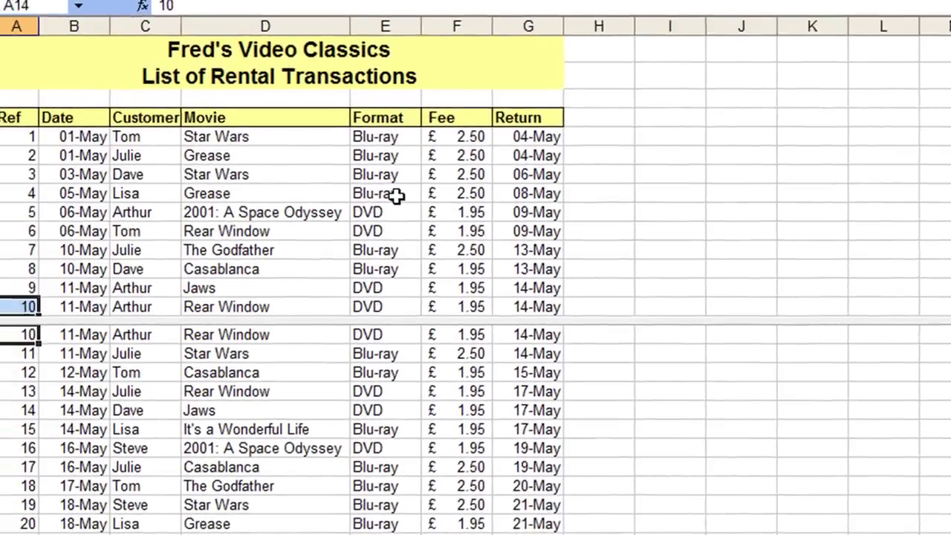
{"action": "left_click", "coordinate": [223, 188]}
{"action": "scroll", "coordinate": [222, 188], "scroll_direction": "down", "scroll_amount": 2}
{"action": "scroll", "coordinate": [429, 197], "scroll_direction": "down", "scroll_amount": 2}
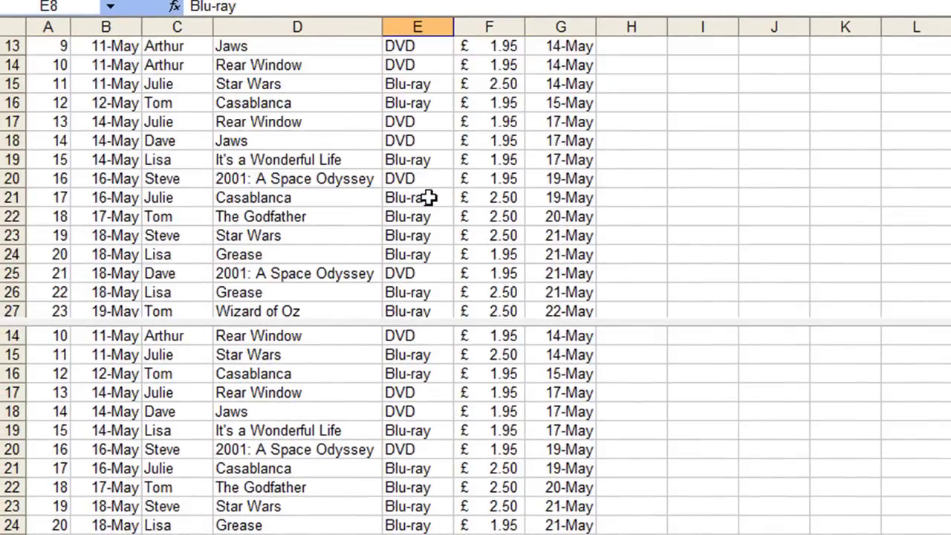
{"action": "scroll", "coordinate": [430, 196], "scroll_direction": "up", "scroll_amount": 4}
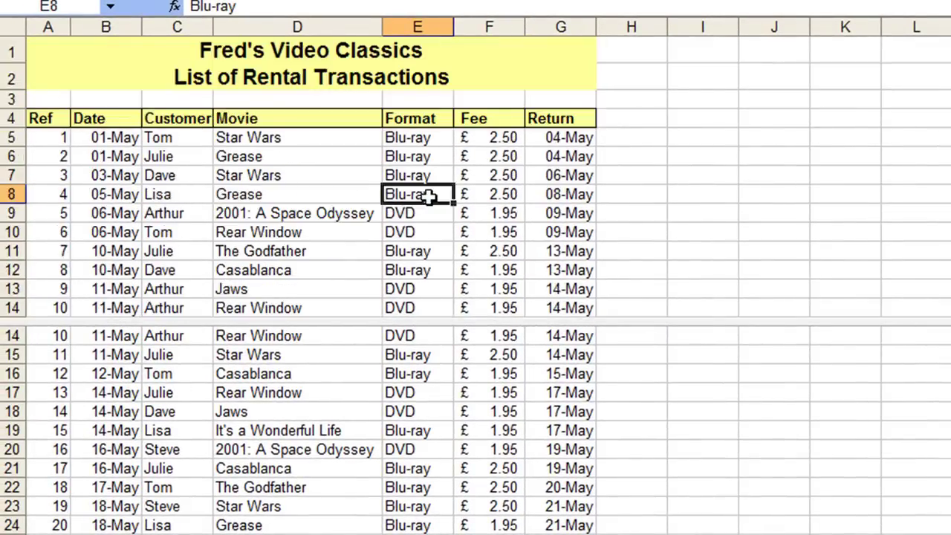
{"action": "scroll", "coordinate": [430, 195], "scroll_direction": "down", "scroll_amount": 3}
{"action": "scroll", "coordinate": [429, 195], "scroll_direction": "up", "scroll_amount": 3}
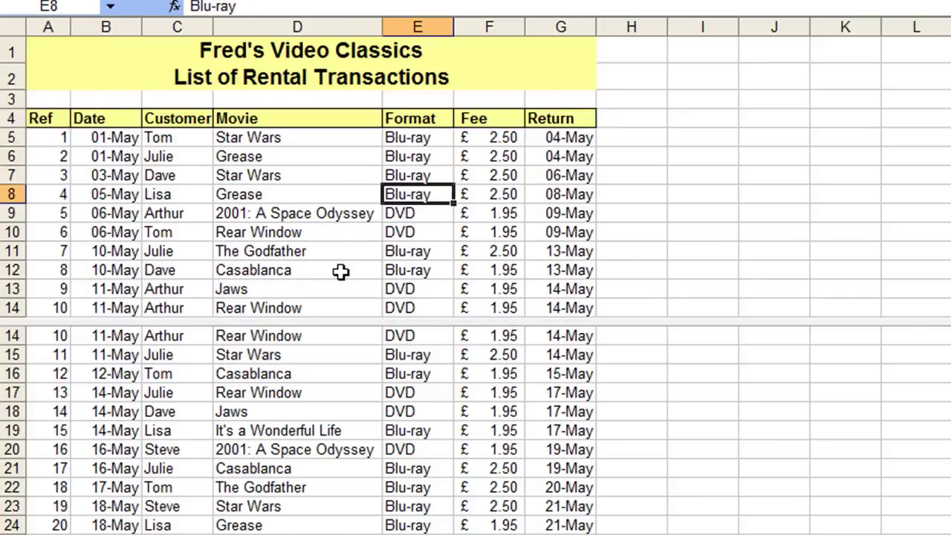
Scroll the lower pane down to show transactions 21–30 in rows 25–34.
{"action": "left_click", "coordinate": [339, 449]}
{"action": "scroll", "coordinate": [338, 449], "scroll_direction": "down", "scroll_amount": 6}
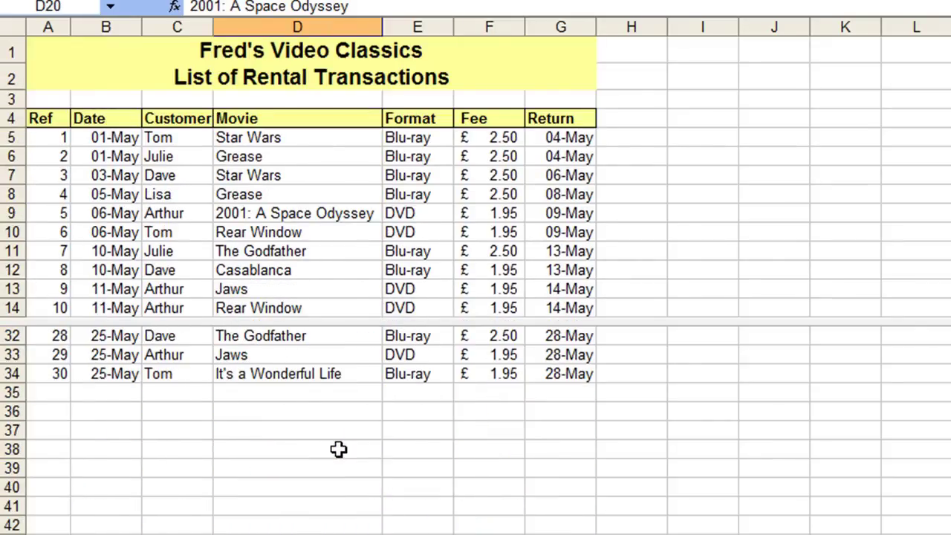
{"action": "scroll", "coordinate": [338, 450], "scroll_direction": "up", "scroll_amount": 9}
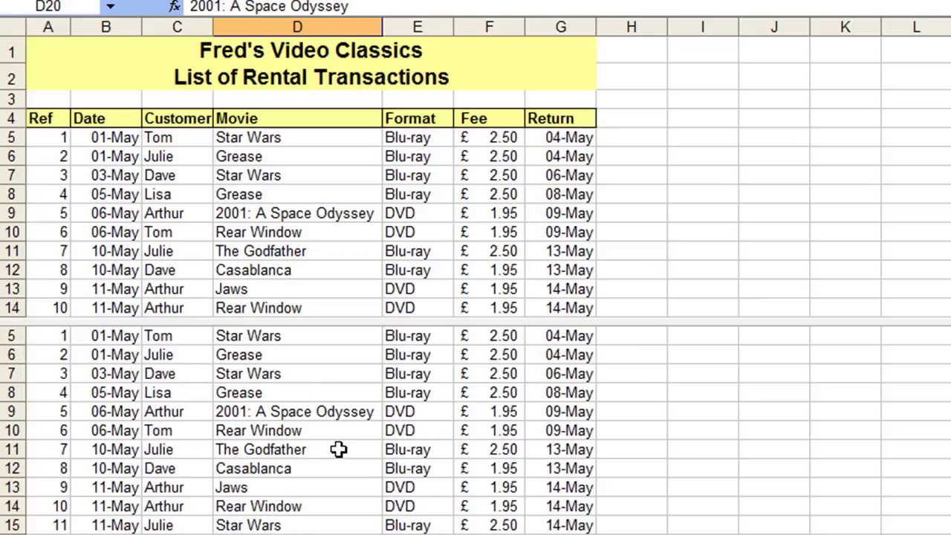
{"action": "scroll", "coordinate": [338, 449], "scroll_direction": "up", "scroll_amount": 2}
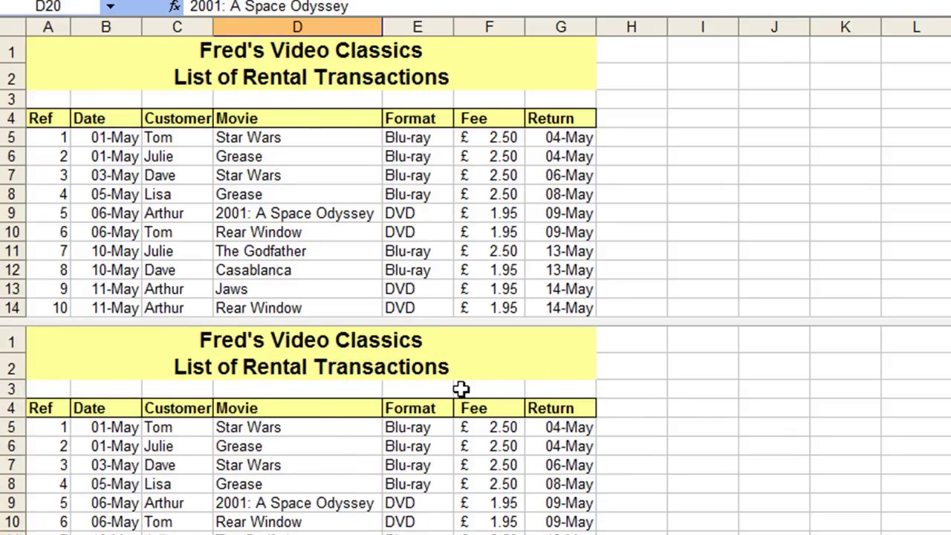
{"action": "scroll", "coordinate": [418, 456], "scroll_direction": "down", "scroll_amount": 3}
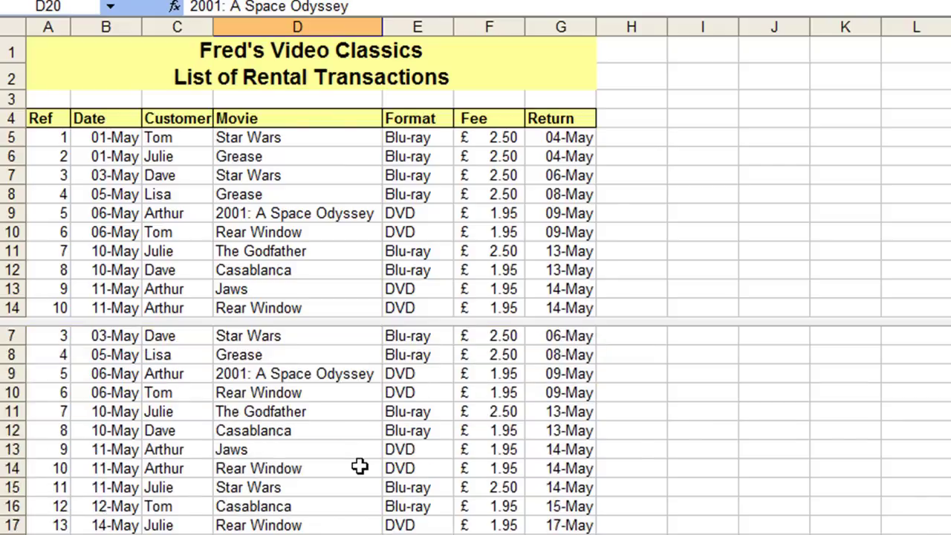
{"action": "scroll", "coordinate": [360, 466], "scroll_direction": "down", "scroll_amount": 3}
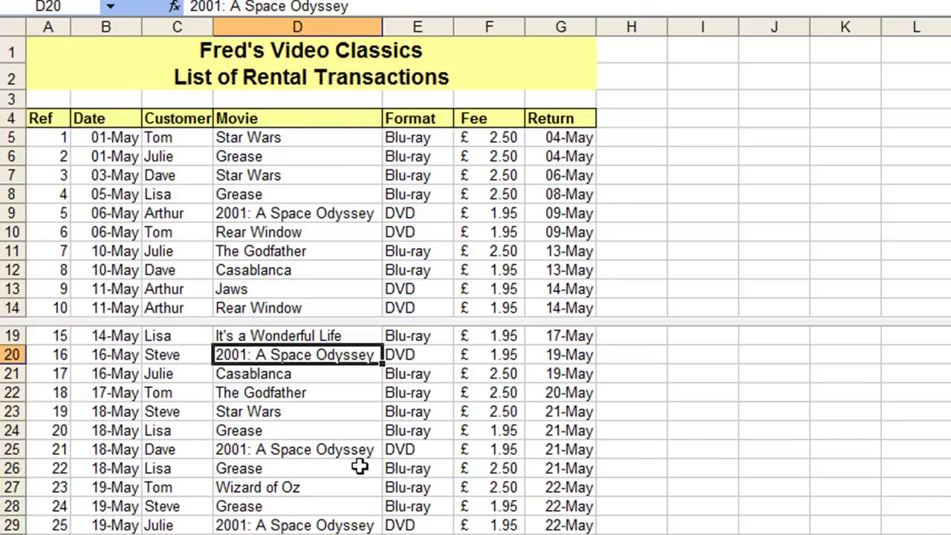
{"action": "scroll", "coordinate": [360, 466], "scroll_direction": "down", "scroll_amount": 2}
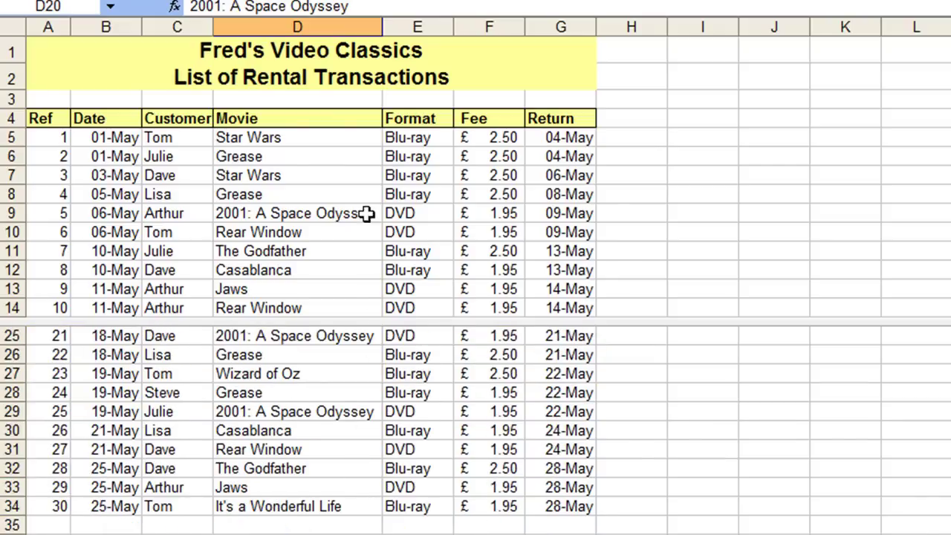
Scroll the upper pane back so the title and first ten rentals show.
{"action": "left_click", "coordinate": [368, 176]}
{"action": "scroll", "coordinate": [367, 176], "scroll_direction": "down", "scroll_amount": 2}
{"action": "scroll", "coordinate": [367, 177], "scroll_direction": "down", "scroll_amount": 2}
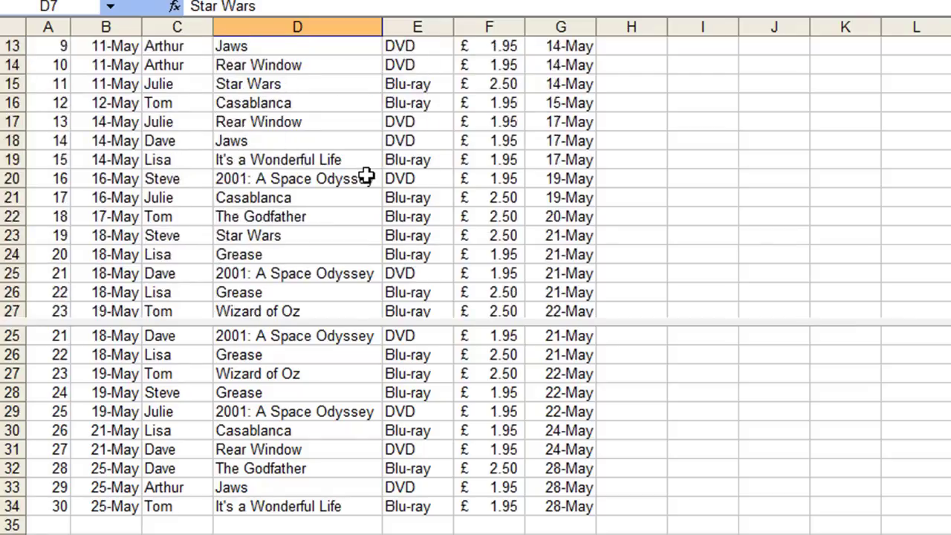
{"action": "scroll", "coordinate": [367, 176], "scroll_direction": "up", "scroll_amount": 3}
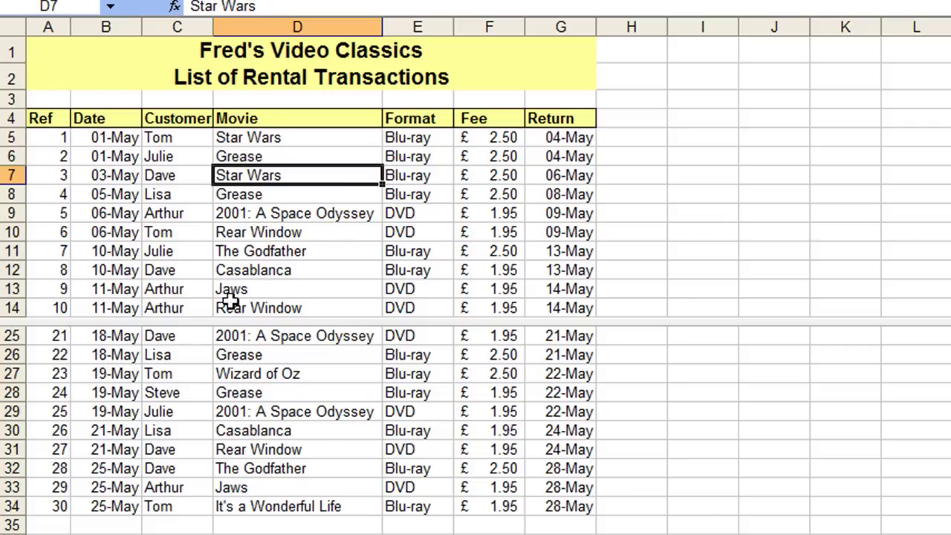
Drag off the horizontal split, select D17 and apply Window > Split for four panes.
{"action": "left_click_drag", "start_coordinate": [232, 320], "coordinate": [231, 44]}
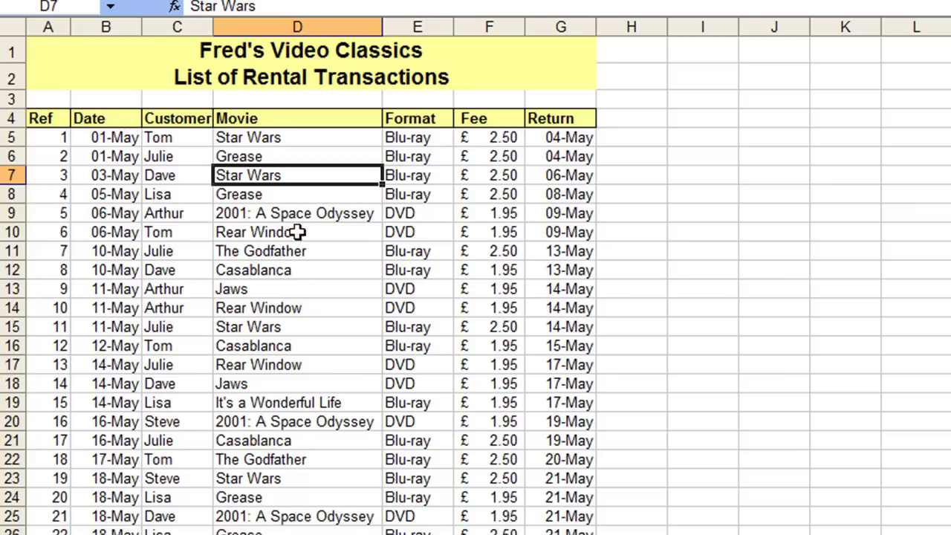
{"action": "left_click", "coordinate": [333, 365]}
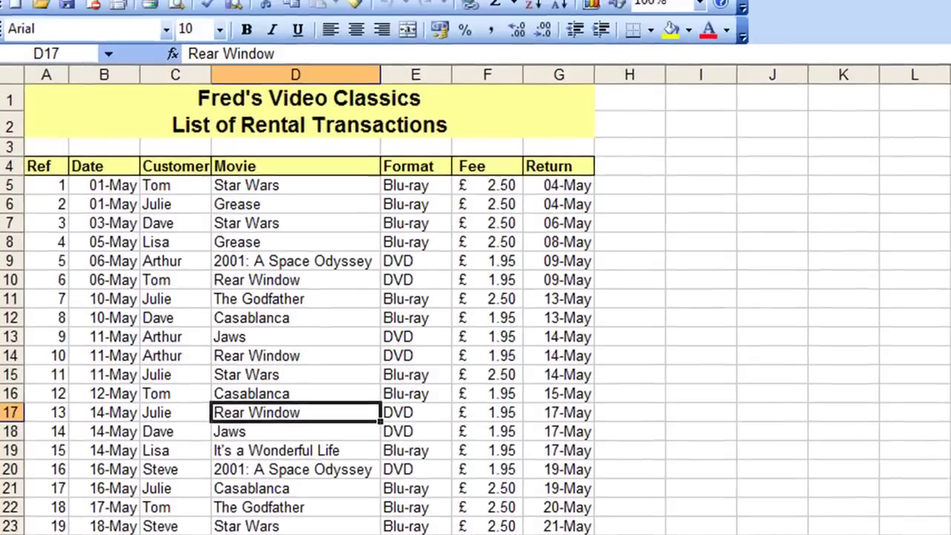
{"action": "left_click", "coordinate": [385, 8]}
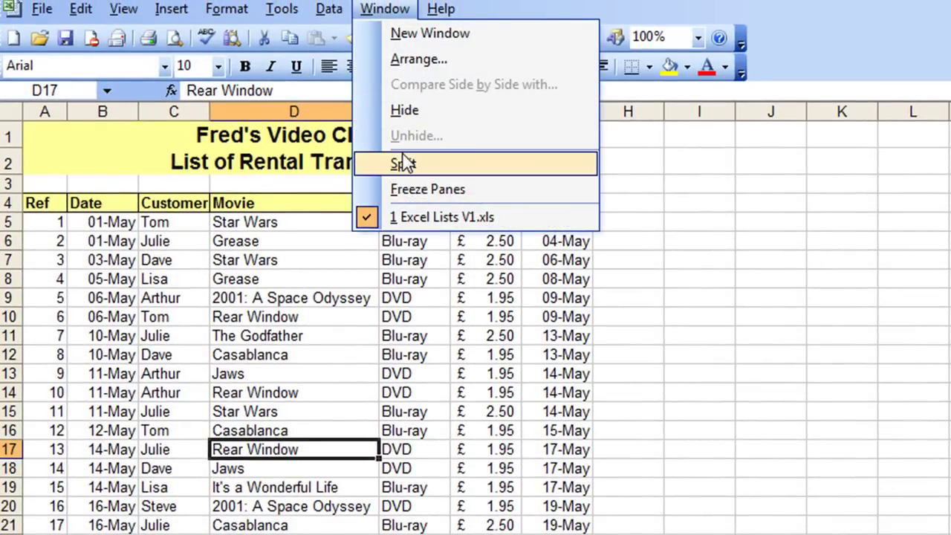
{"action": "left_click", "coordinate": [402, 163]}
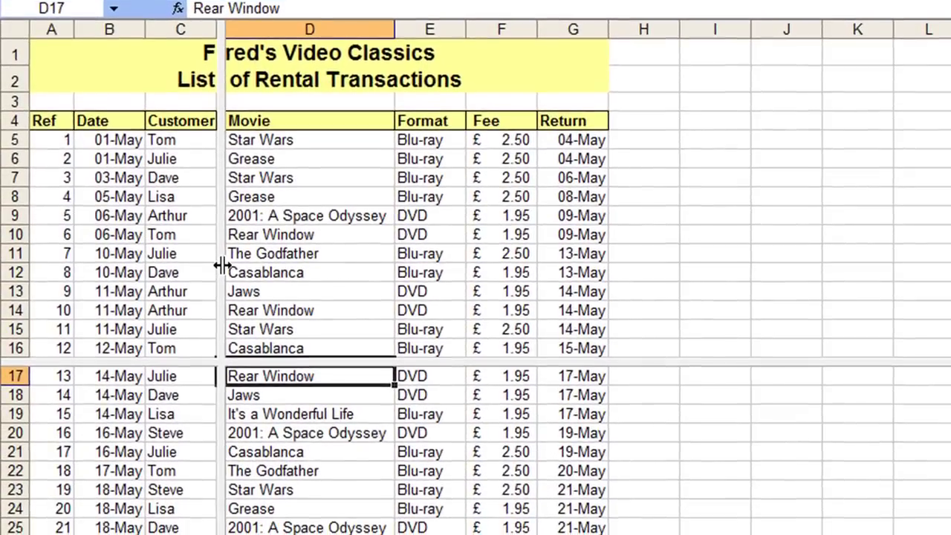
Move the vertical split to after the Movie column and adjust the panes' horizontal scrollbars.
{"action": "left_click_drag", "start_coordinate": [222, 265], "coordinate": [402, 297]}
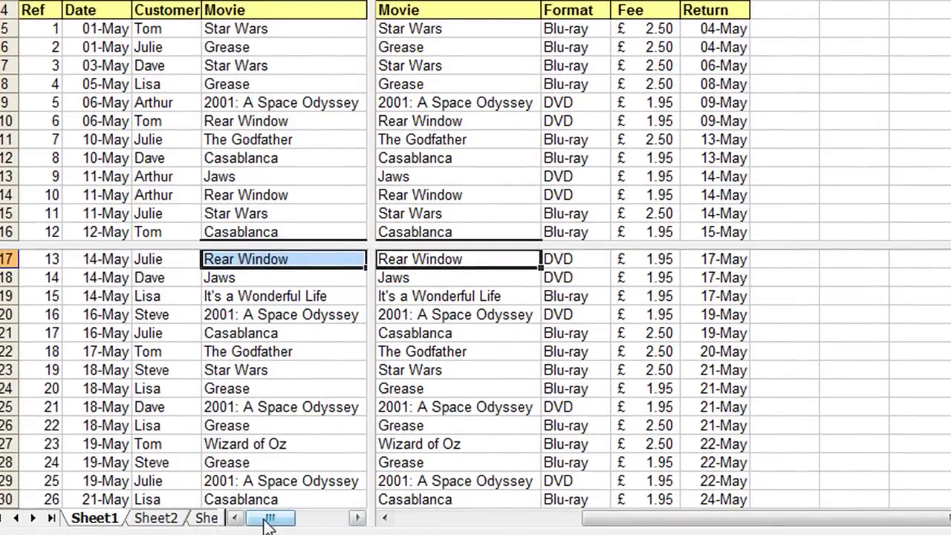
{"action": "mouse_move", "coordinate": [270, 517]}
{"action": "left_mouse_down"}
{"action": "mouse_move", "coordinate": [309, 518]}
{"action": "mouse_move", "coordinate": [282, 521]}
{"action": "left_mouse_up"}
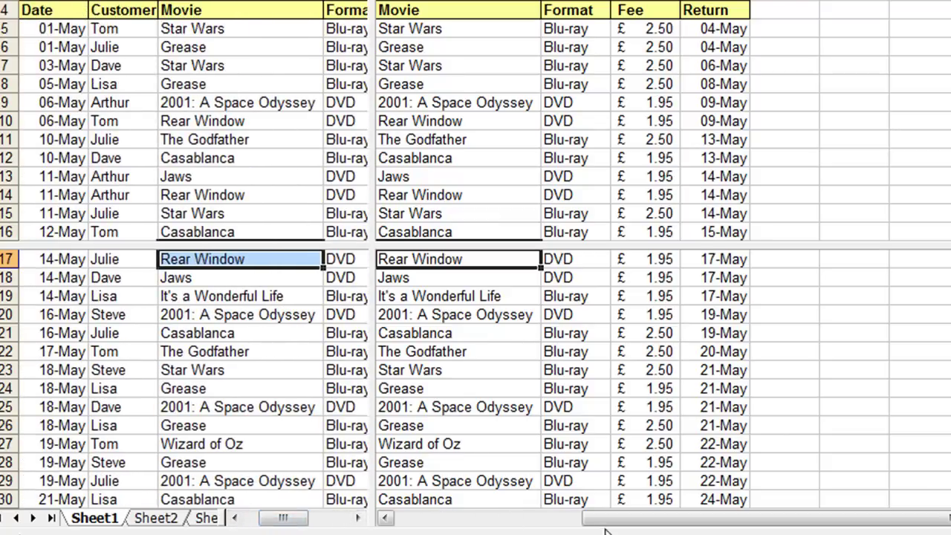
{"action": "left_click_drag", "start_coordinate": [622, 523], "coordinate": [430, 525]}
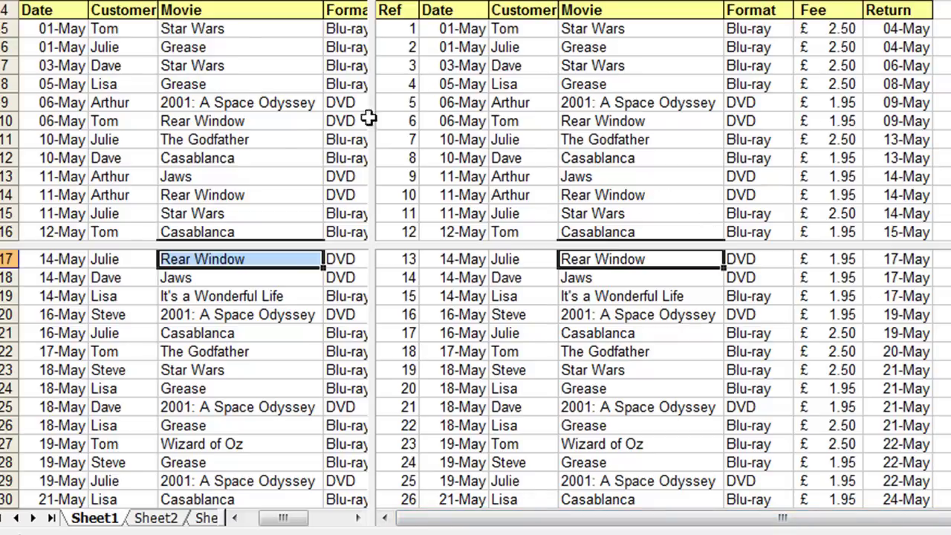
Select the 2001: A Space Odyssey entry in row 9 and scroll the upper panes.
{"action": "left_click", "coordinate": [270, 104]}
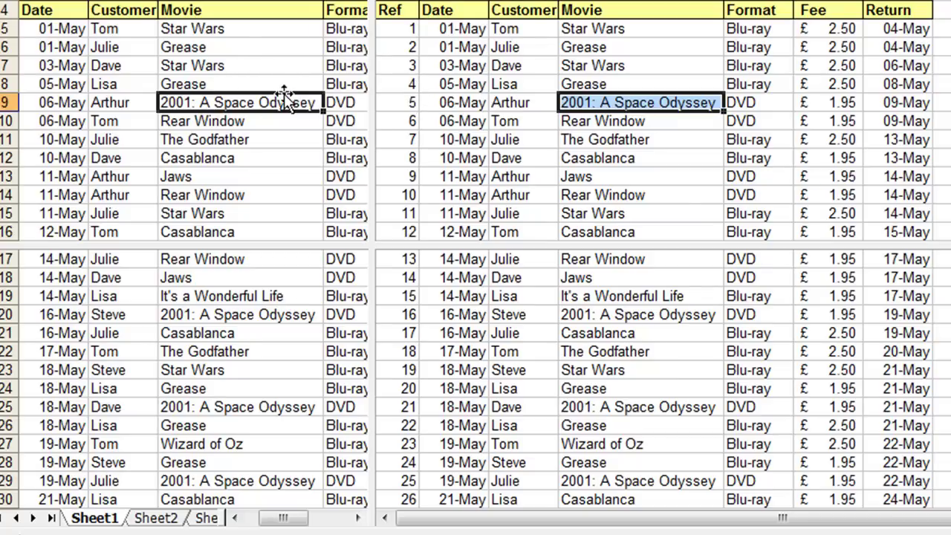
{"action": "scroll", "coordinate": [284, 93], "scroll_direction": "down", "scroll_amount": 1}
{"action": "scroll", "coordinate": [283, 93], "scroll_direction": "up", "scroll_amount": 1}
{"action": "scroll", "coordinate": [284, 94], "scroll_direction": "down", "scroll_amount": 1}
{"action": "scroll", "coordinate": [283, 93], "scroll_direction": "down", "scroll_amount": 1}
{"action": "scroll", "coordinate": [284, 94], "scroll_direction": "up", "scroll_amount": 2}
{"action": "scroll", "coordinate": [284, 94], "scroll_direction": "down", "scroll_amount": 3}
Drag the vertical split past column G so the left panes show Ref through Return date.
{"action": "left_click", "coordinate": [242, 310]}
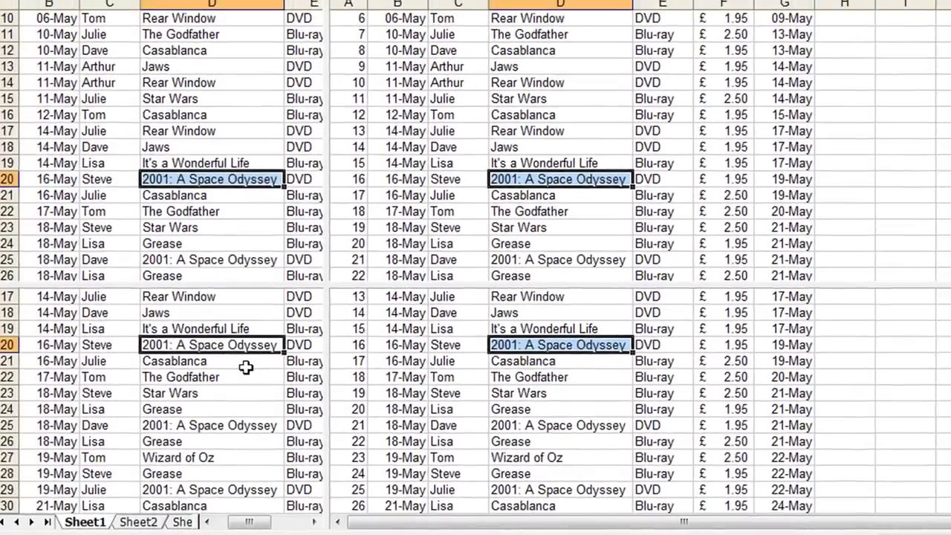
{"action": "left_click", "coordinate": [223, 358]}
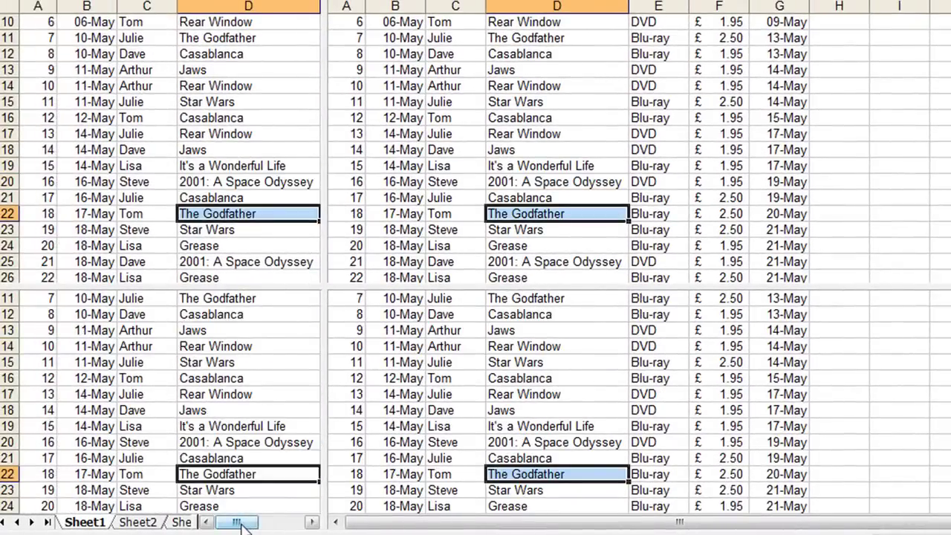
{"action": "mouse_move", "coordinate": [245, 522]}
{"action": "left_mouse_down"}
{"action": "mouse_move", "coordinate": [266, 524]}
{"action": "mouse_move", "coordinate": [237, 524]}
{"action": "left_mouse_up"}
{"action": "left_click_drag", "start_coordinate": [324, 220], "coordinate": [505, 246]}
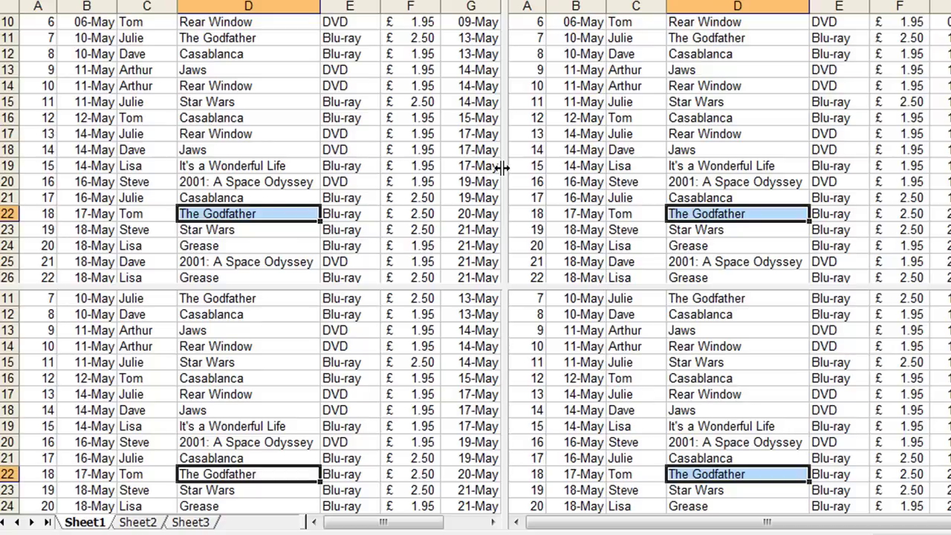
Drag away the vertical split, apply Window > Remove Split, and scroll back to the title.
{"action": "left_click_drag", "start_coordinate": [504, 165], "coordinate": [16, 165]}
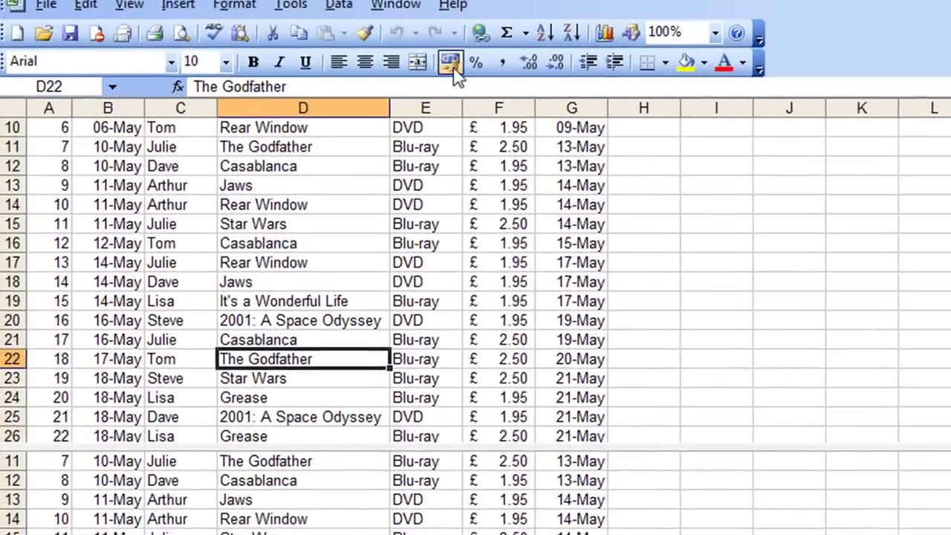
{"action": "left_click", "coordinate": [414, 6]}
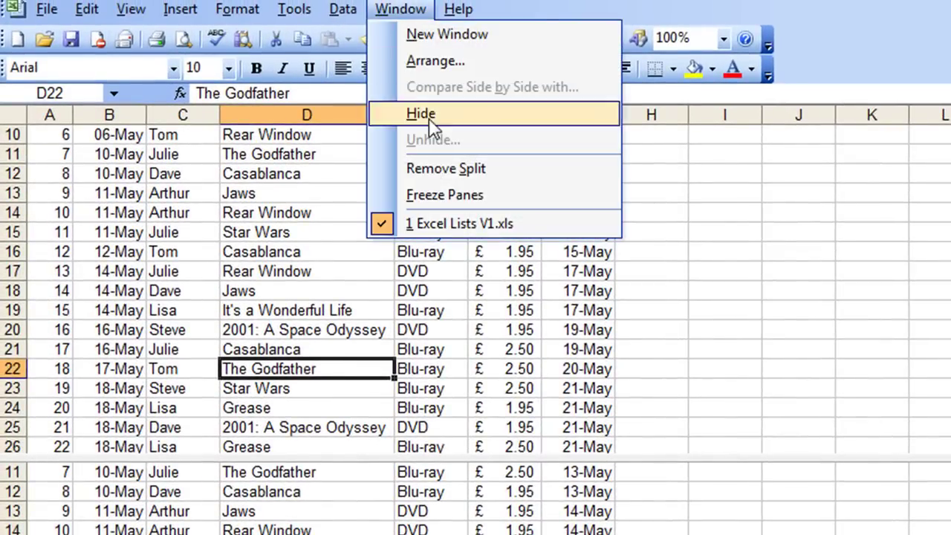
{"action": "left_click", "coordinate": [451, 167]}
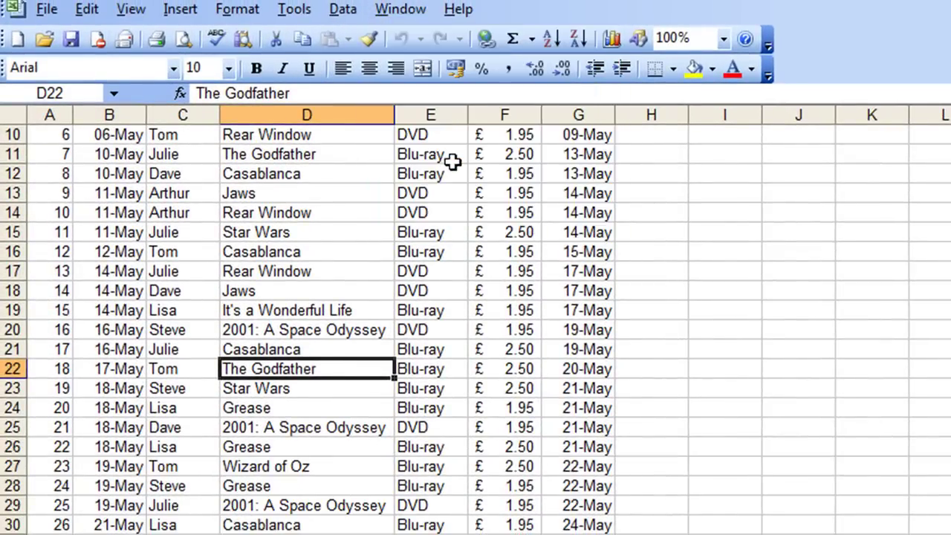
{"action": "scroll", "coordinate": [391, 321], "scroll_direction": "up", "scroll_amount": 3}
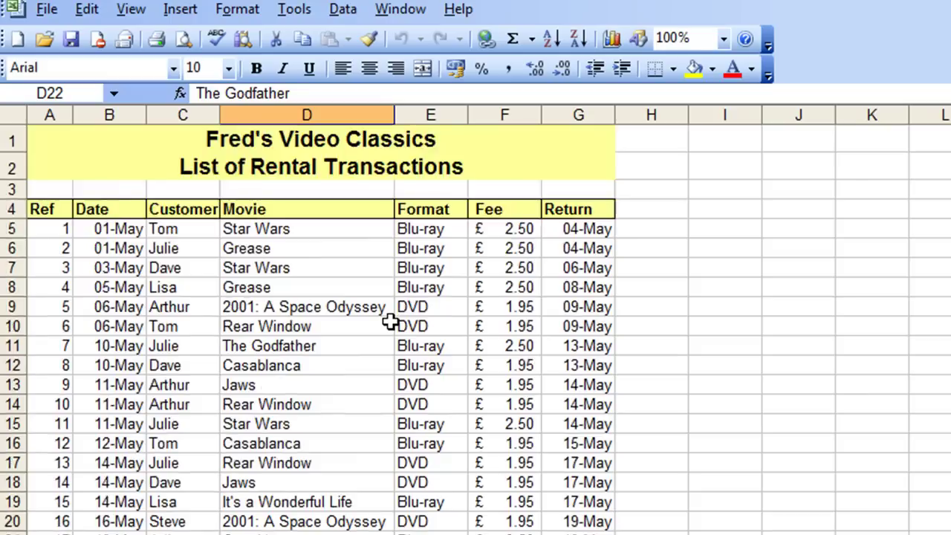
Freeze panes at cell A5 so header rows 1–4 stay fixed while the rental data scrolls.
{"action": "left_click", "coordinate": [59, 229]}
{"action": "left_click", "coordinate": [394, 9]}
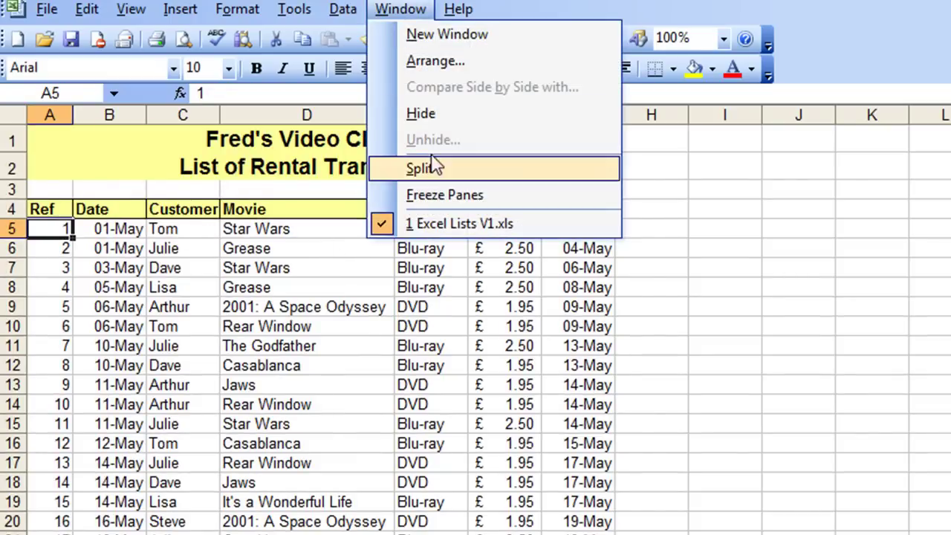
{"action": "left_click", "coordinate": [436, 191]}
{"action": "scroll", "coordinate": [312, 326], "scroll_direction": "down", "scroll_amount": 1}
{"action": "scroll", "coordinate": [312, 326], "scroll_direction": "up", "scroll_amount": 1}
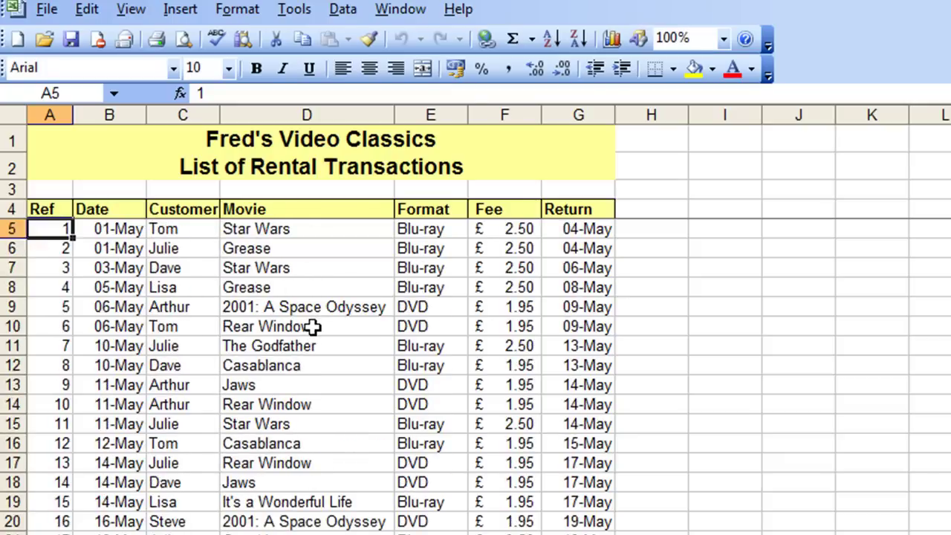